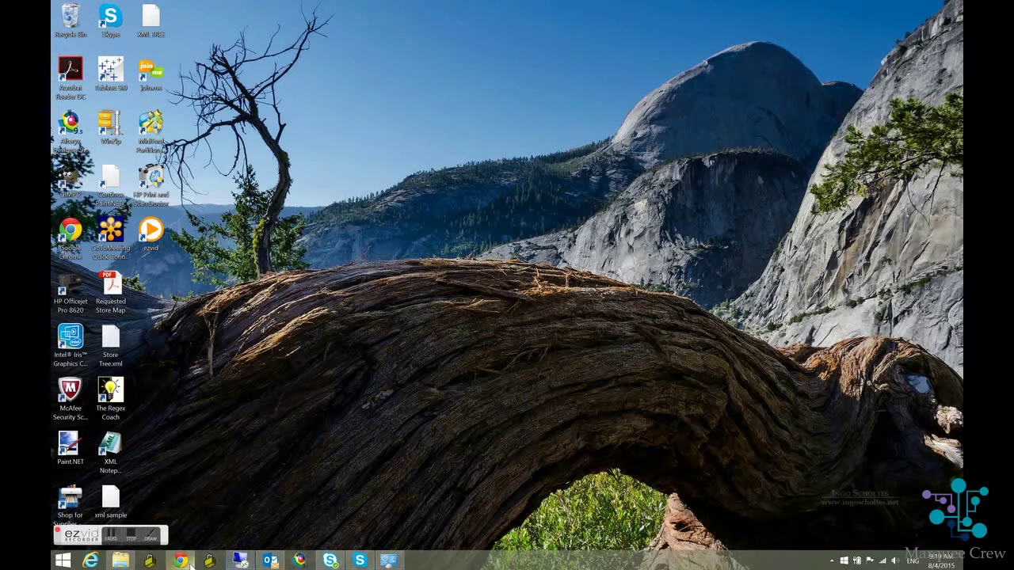
Step: Bring the census.gov 2014 TIGER/Line Block Groups download page for New York to the front in Chrome
mouse_move(188, 564)
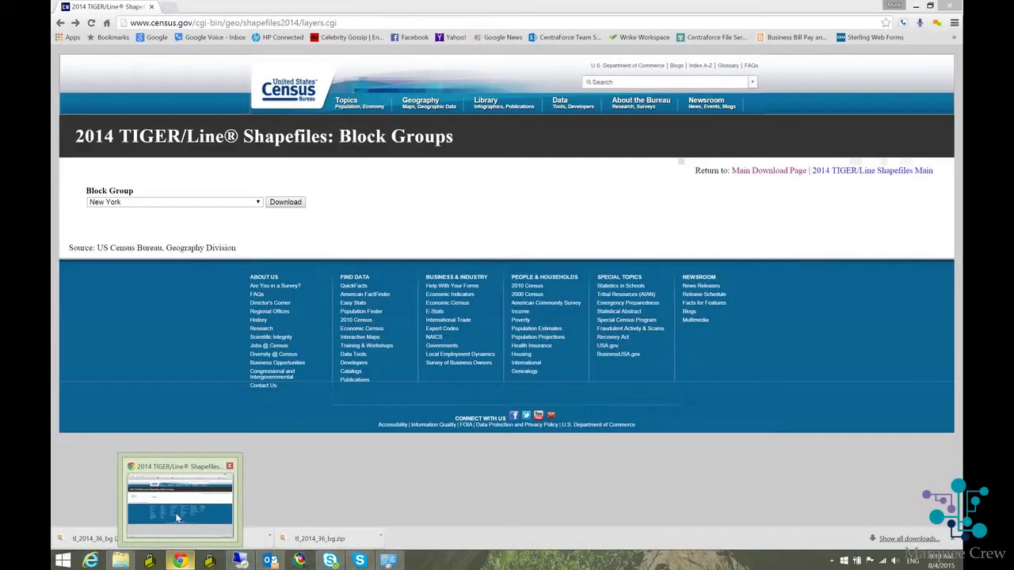
click(177, 518)
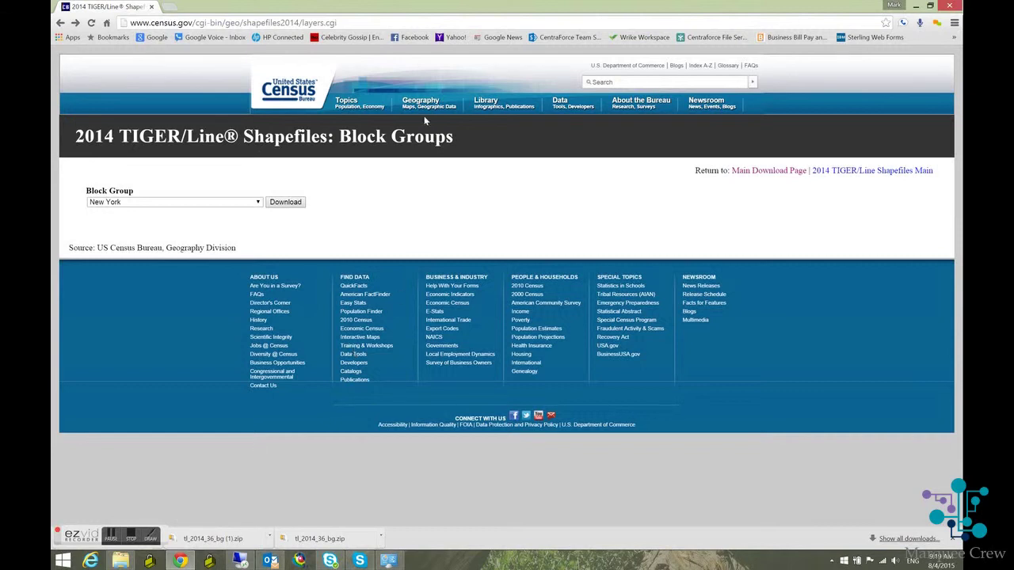
mouse_move(421, 111)
Step: Switch to the remote machine, minimize Tableau, and scroll the Alteryx canvas to the Input Data container
click(240, 560)
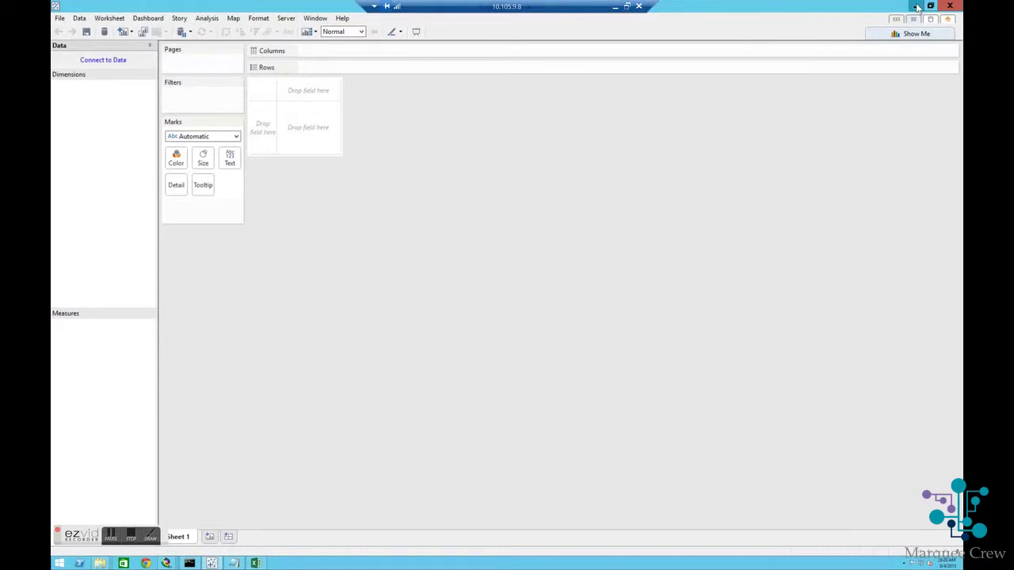
click(917, 6)
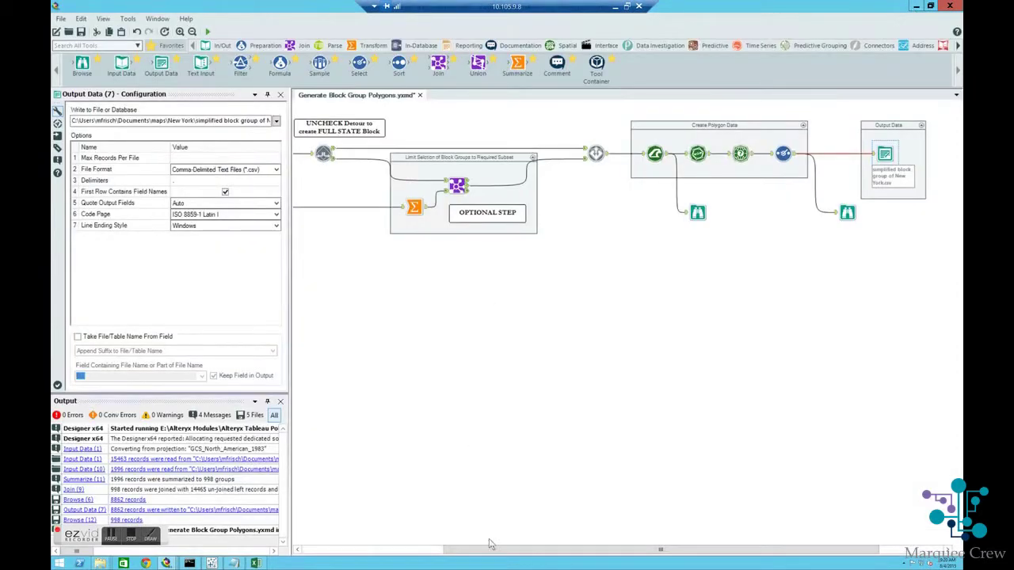
drag(489, 552, 325, 545)
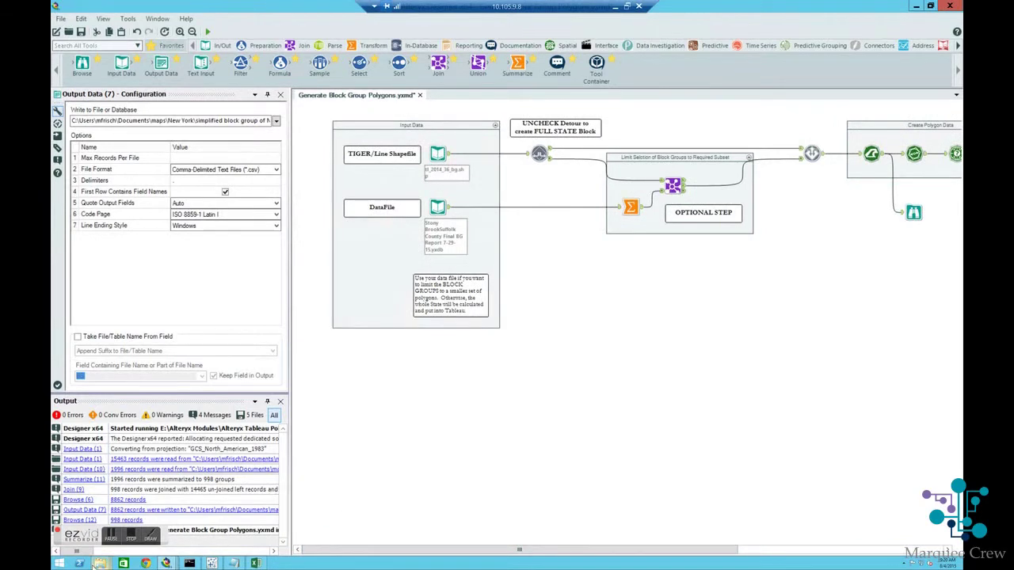
Step: Bring up the File Explorer window showing the New York maps folder with the tl_2014_36_bg shapefiles
mouse_move(101, 562)
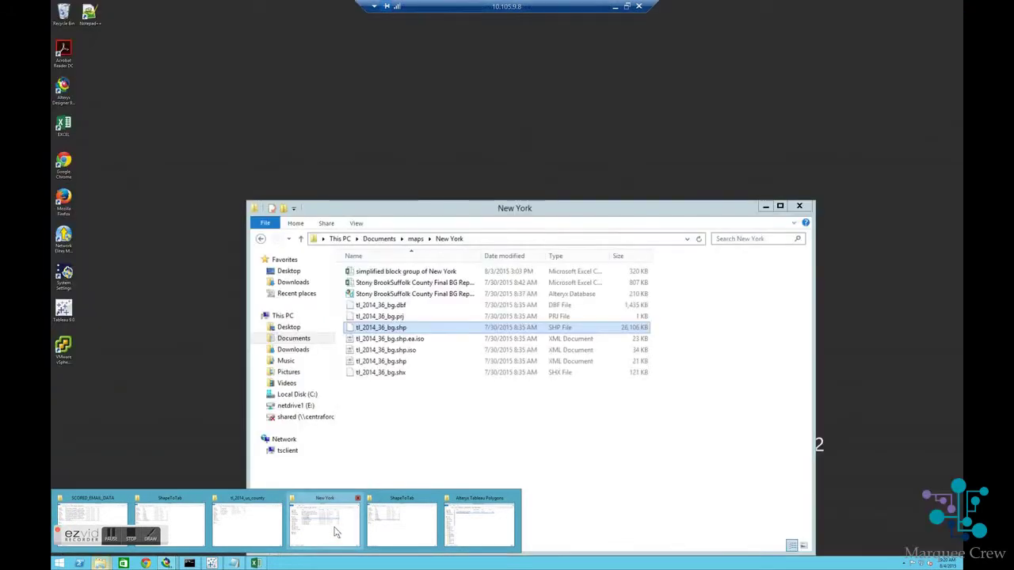
click(335, 526)
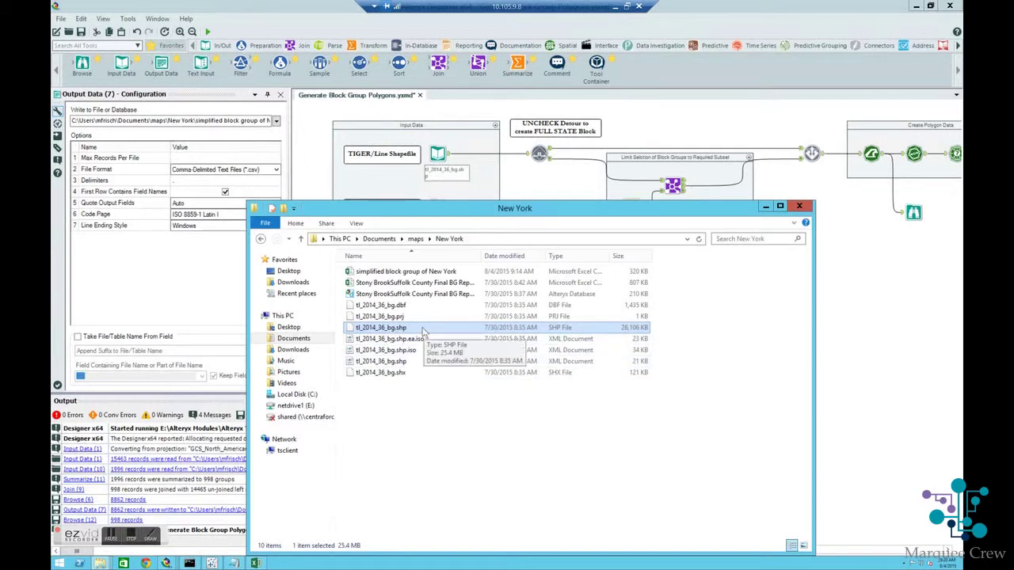
Step: Minimize the New York maps folder window to return to the Alteryx workflow
click(765, 207)
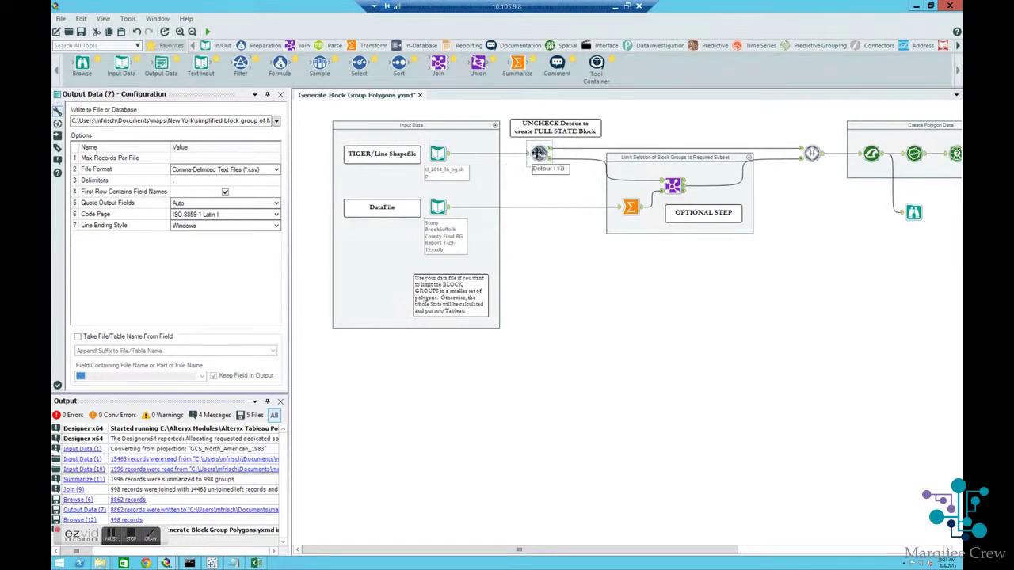
Step: Check the Detour and TIGER input settings, run the workflow, and map-preview Browse (12)'s 998 polygons
click(539, 153)
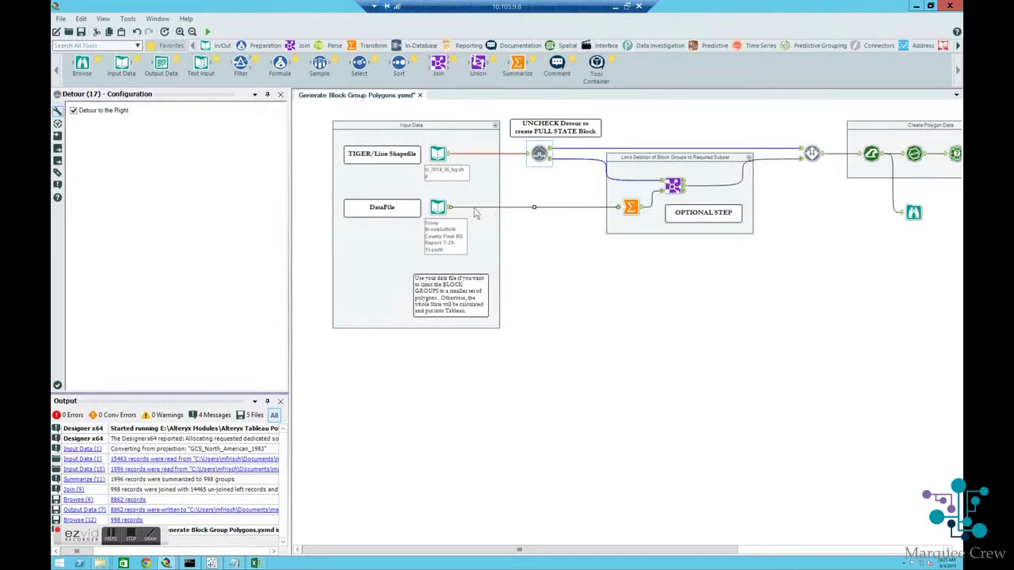
click(434, 154)
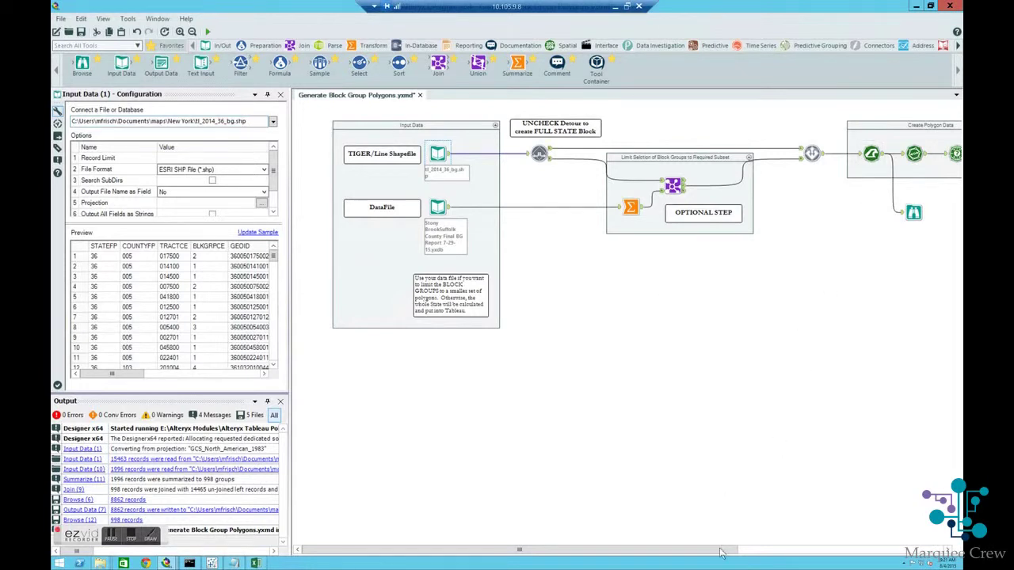
drag(743, 554, 871, 553)
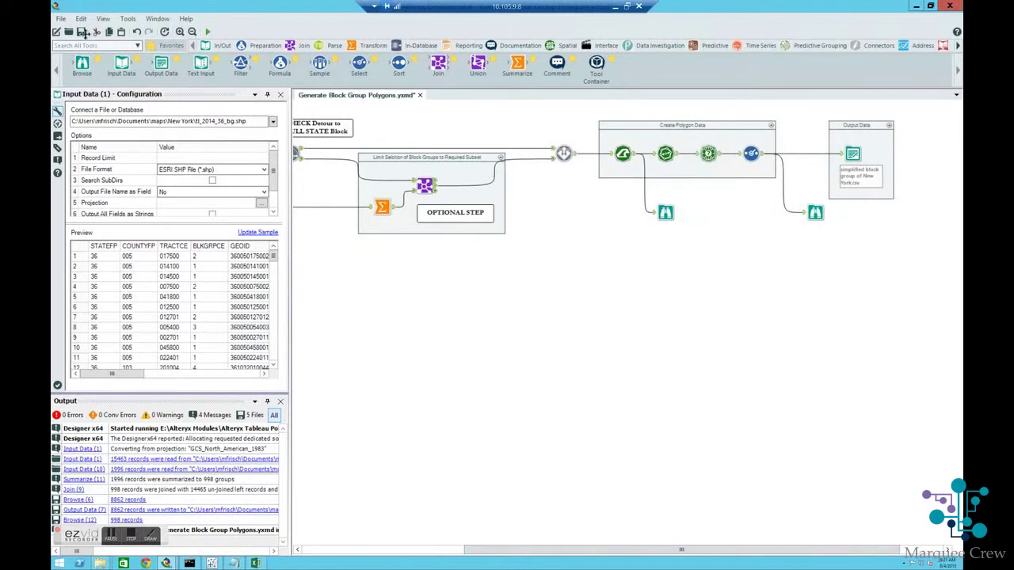
click(207, 32)
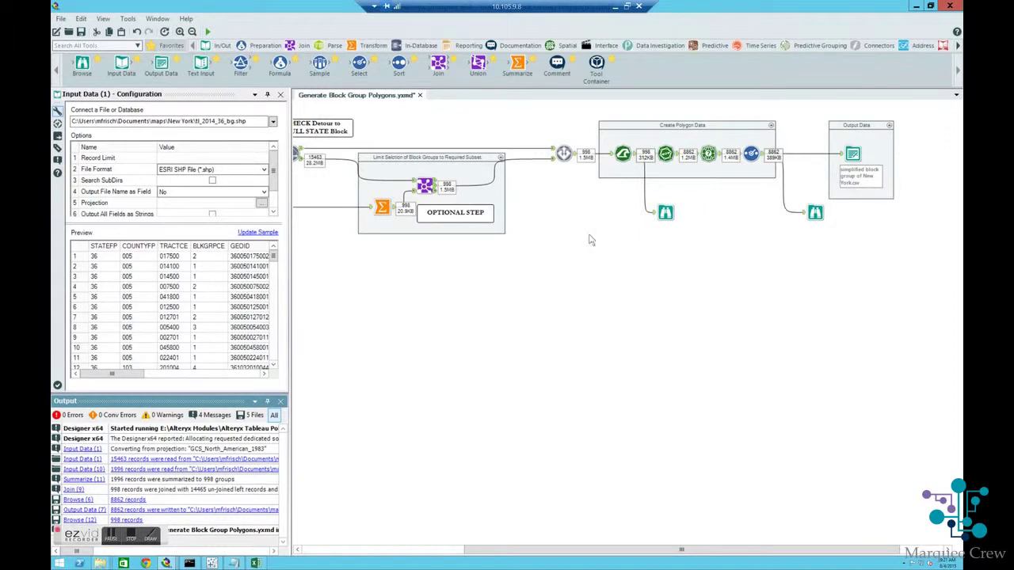
click(664, 212)
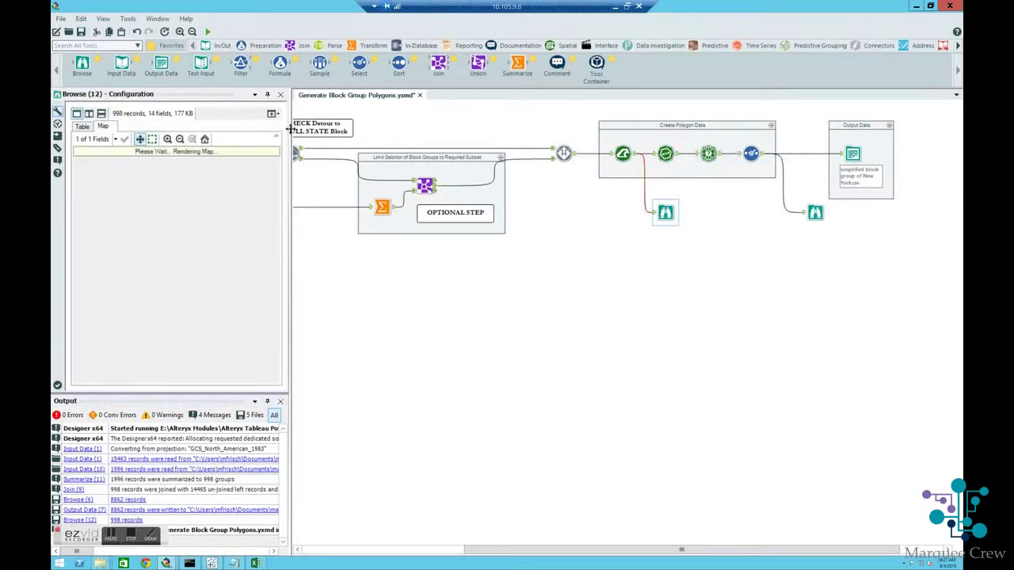
click(272, 113)
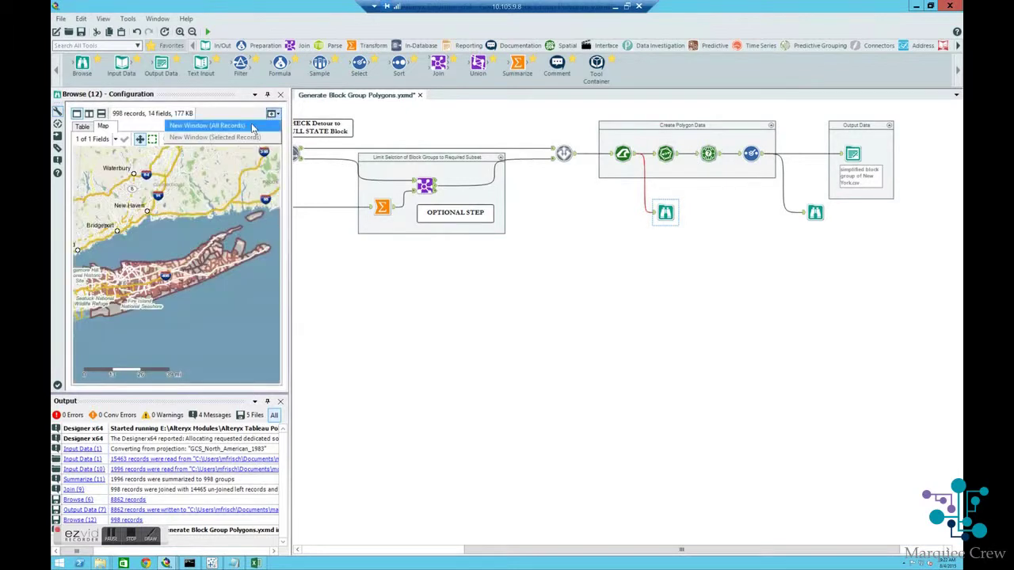
click(252, 127)
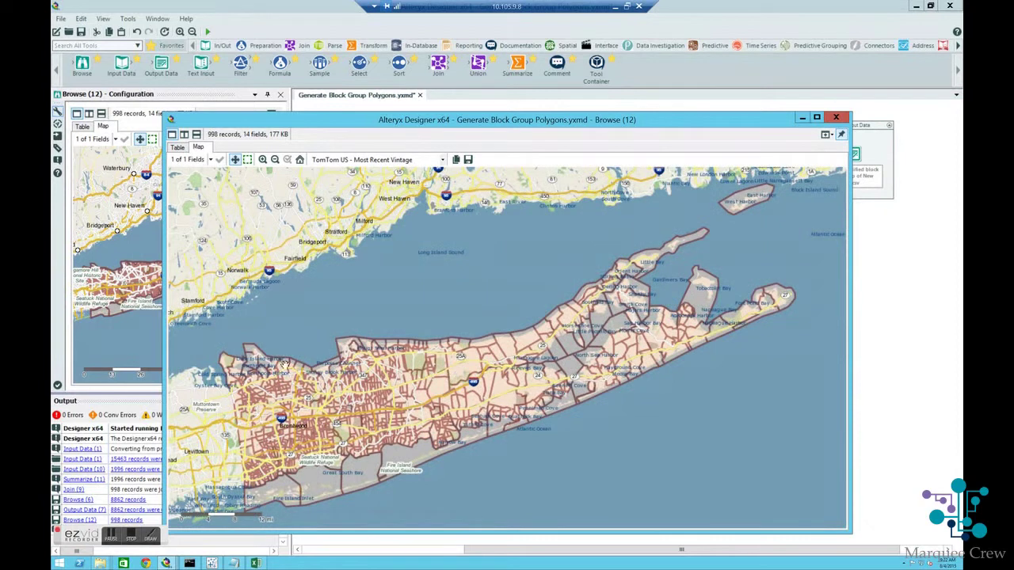
scroll(273, 479, up, 2)
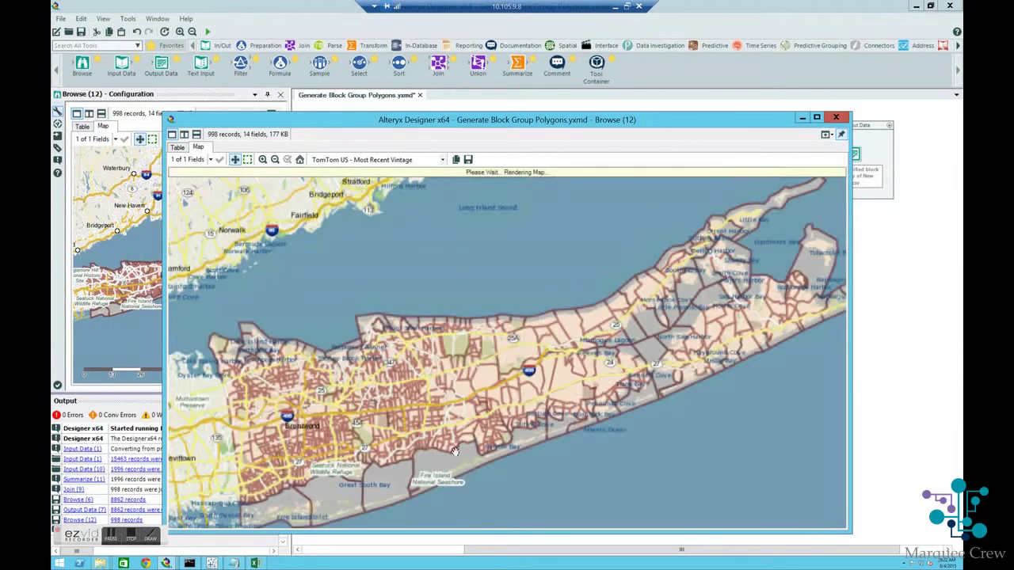
click(837, 115)
Step: Review Browse (6)'s 8,862 BG, Order, Longitude and Latitude records in a separate window, then close it
click(814, 212)
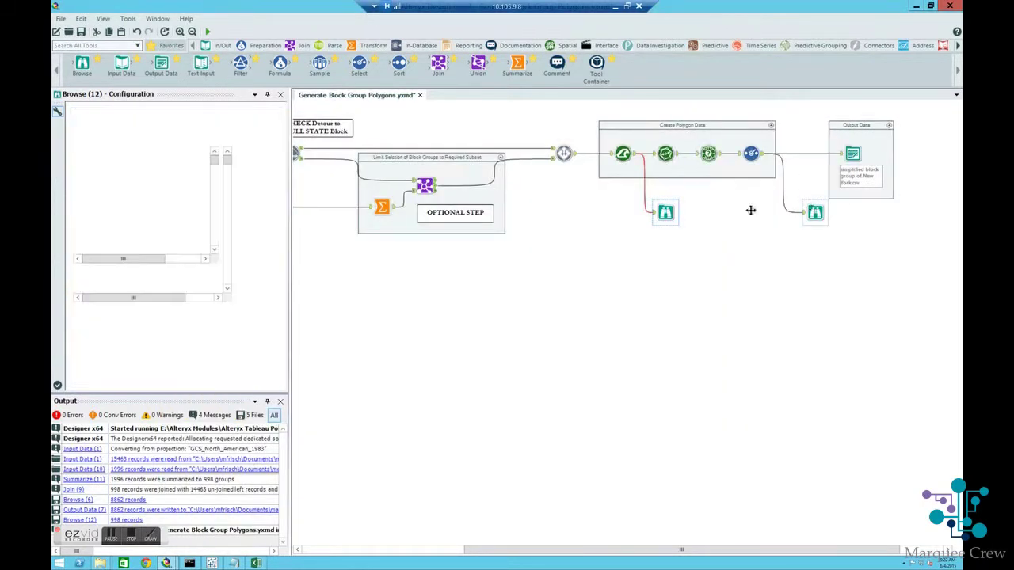
click(272, 113)
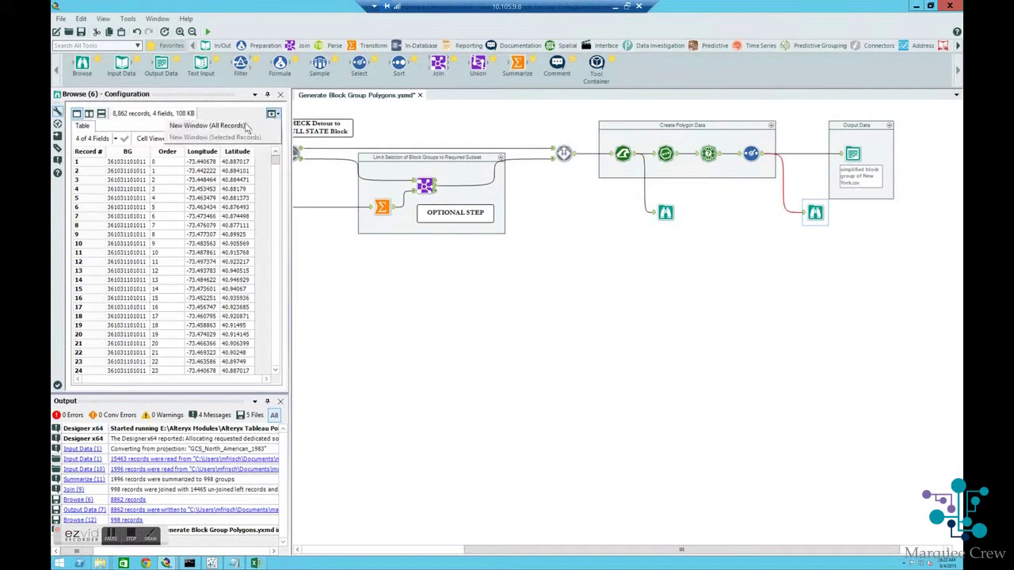
click(246, 125)
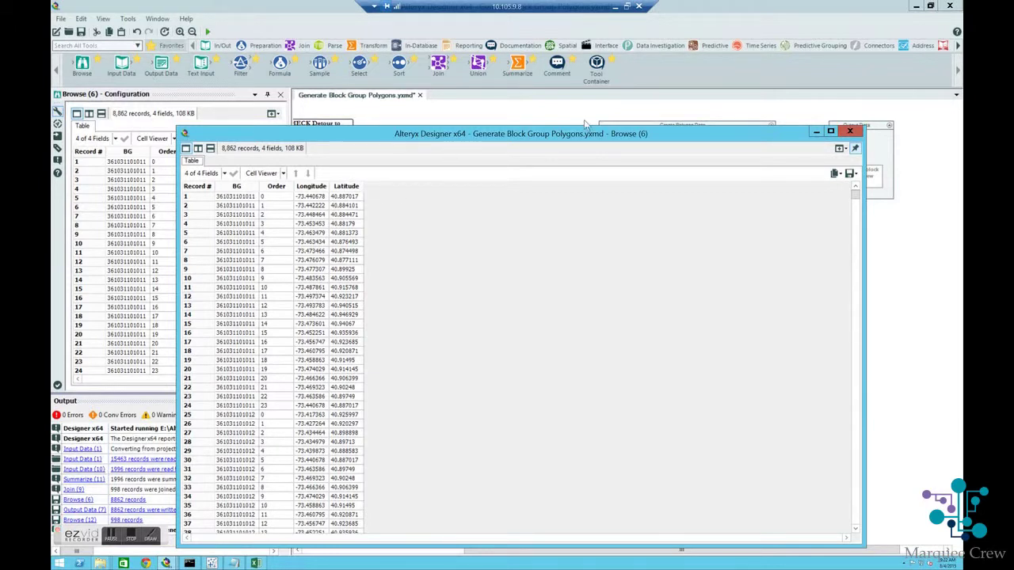
click(850, 131)
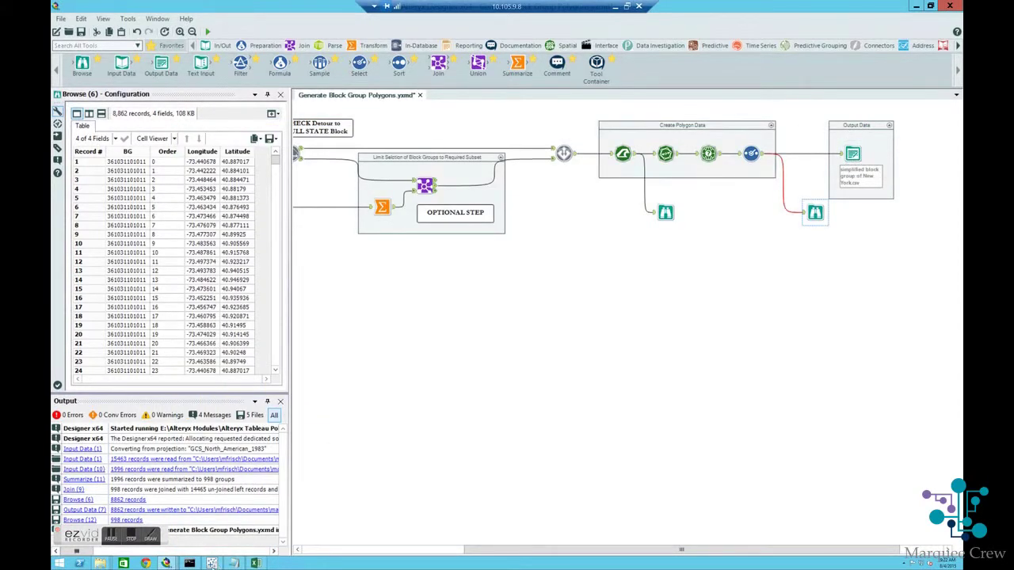
Step: Connect Tableau to the 'simplified block group of New York' CSV text file
mouse_move(214, 563)
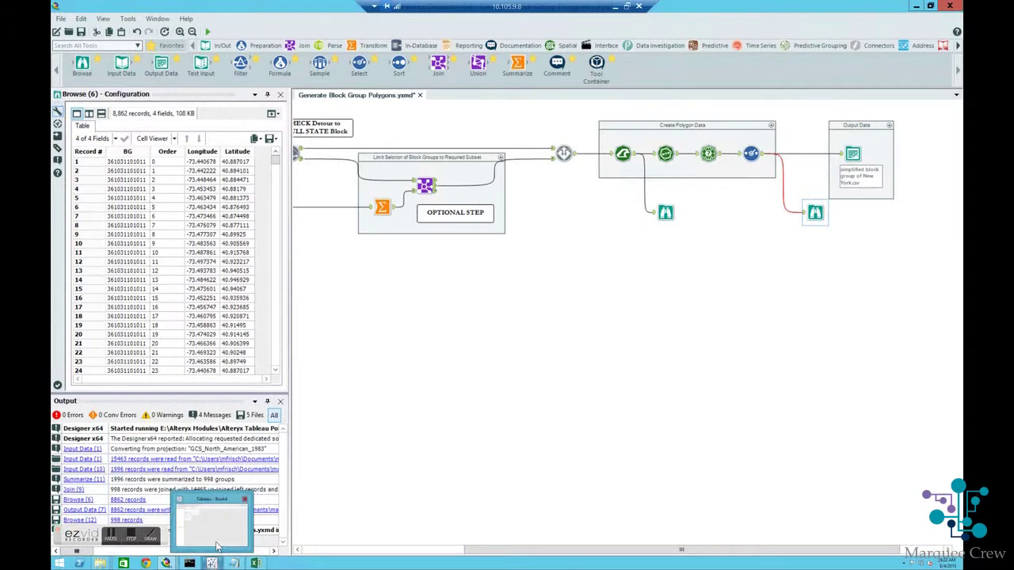
click(200, 495)
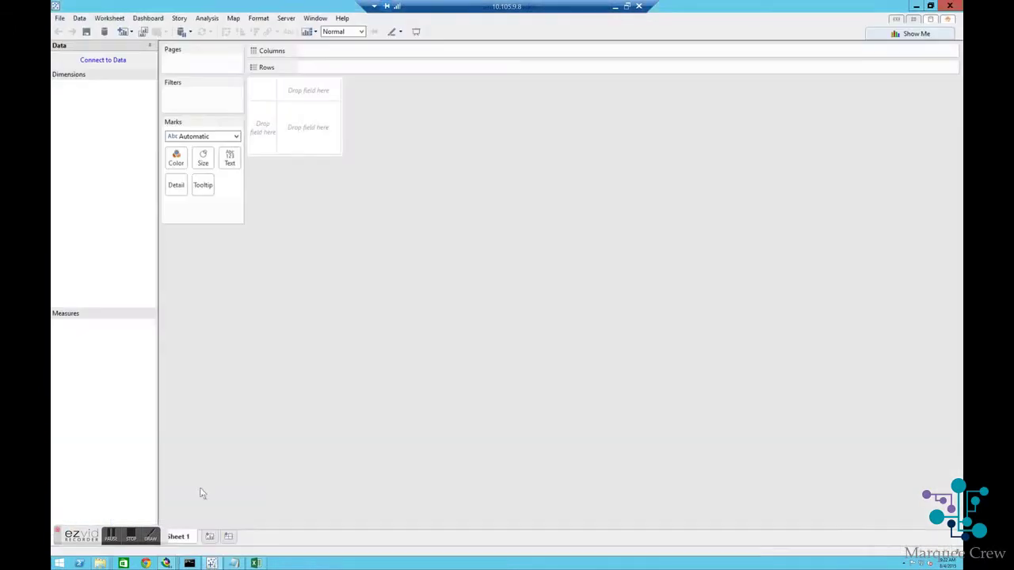
click(102, 60)
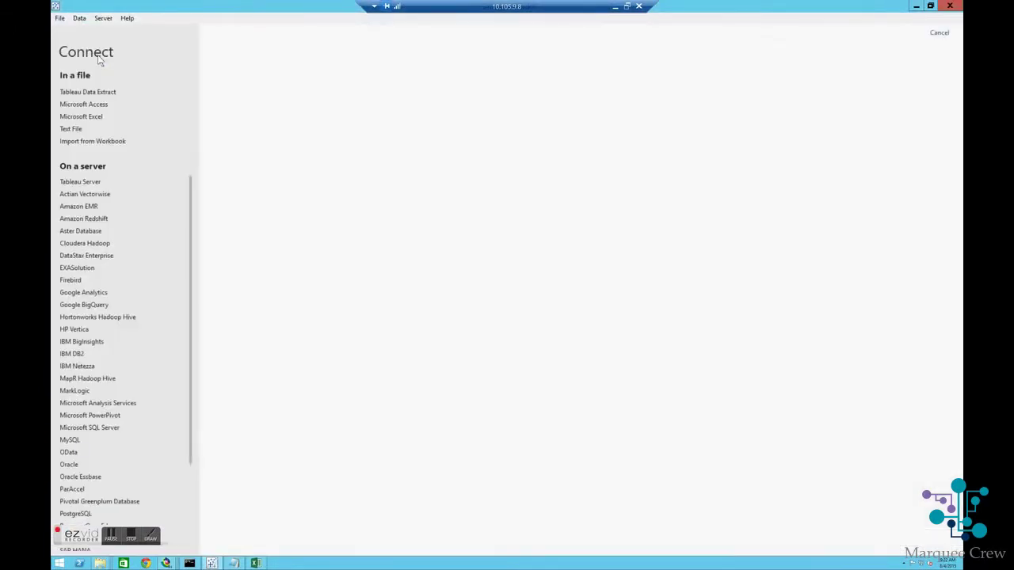
click(68, 129)
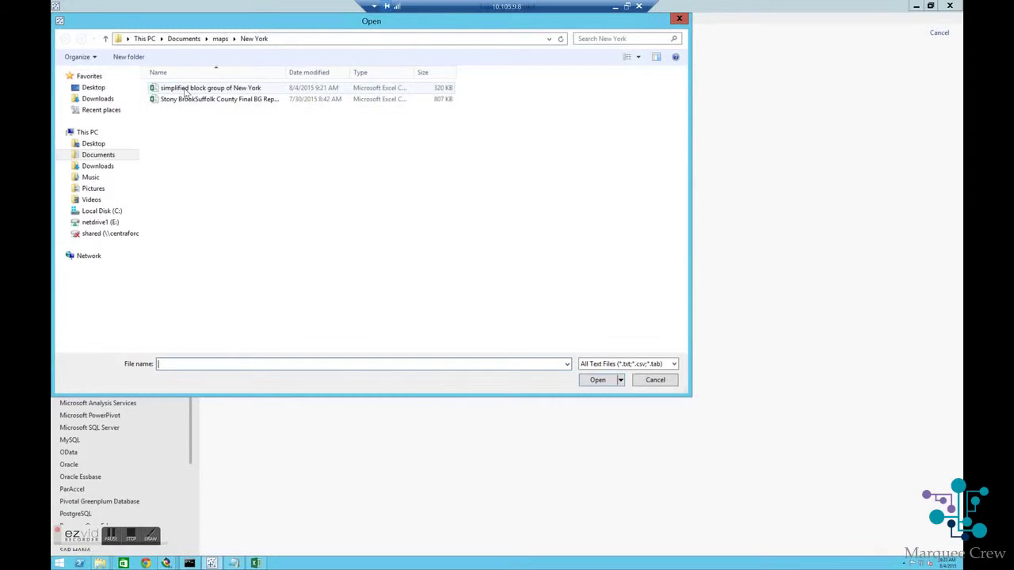
double_click(185, 90)
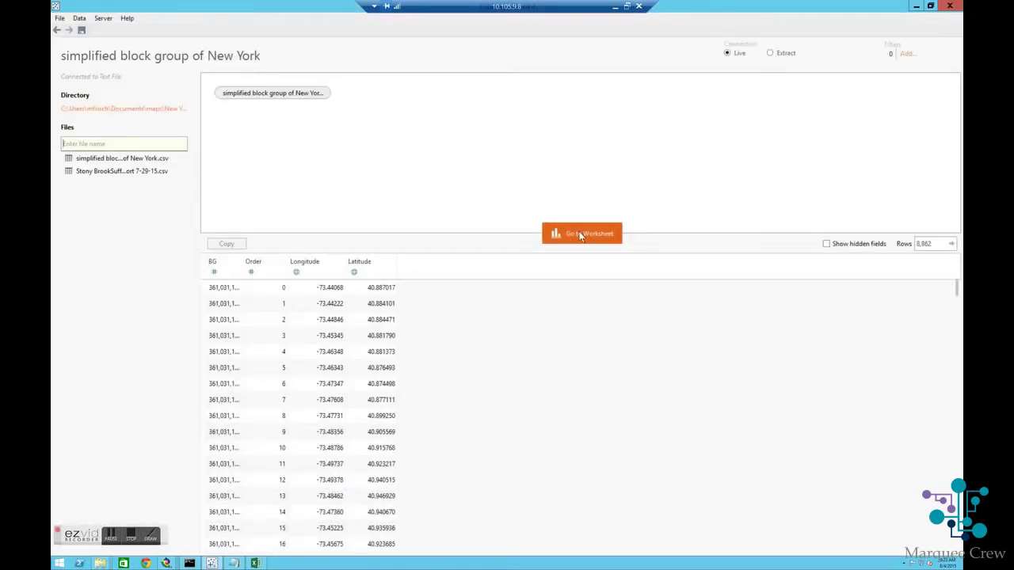
Step: Convert BG, Latitude, Longitude and Order to dimensions, then put Longitude on Columns and Latitude on Rows
click(579, 234)
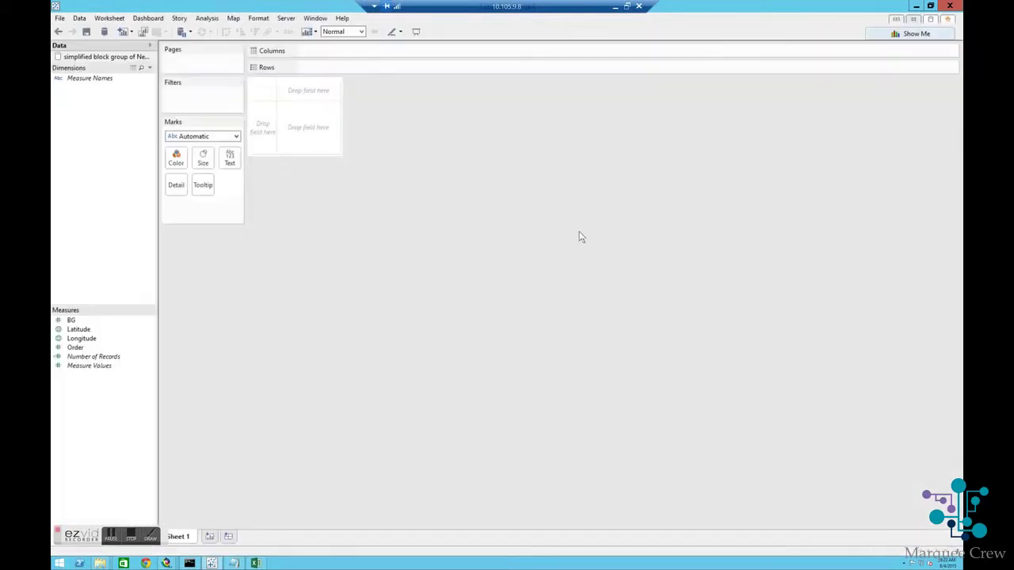
click(69, 320)
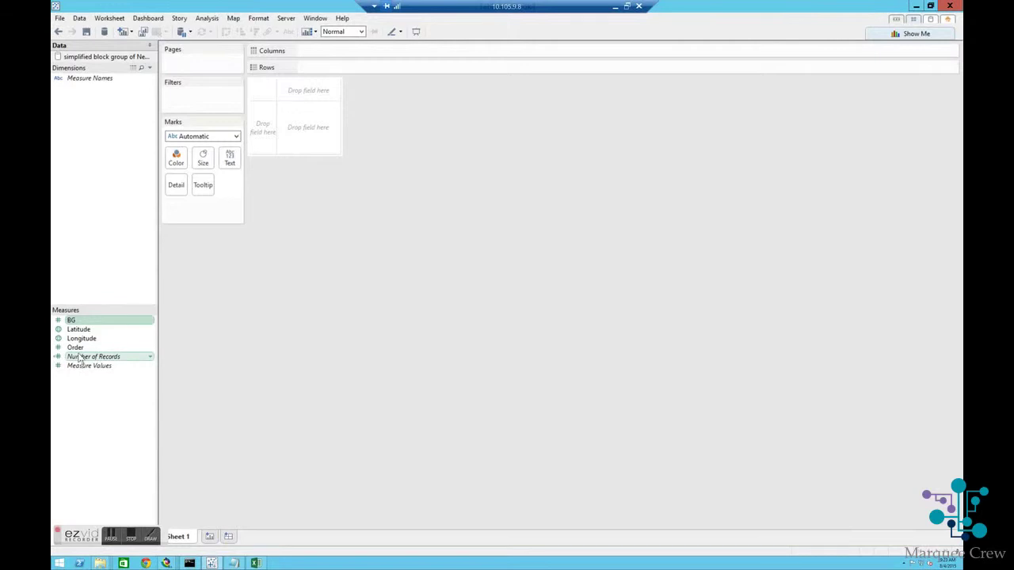
shift+click(75, 349)
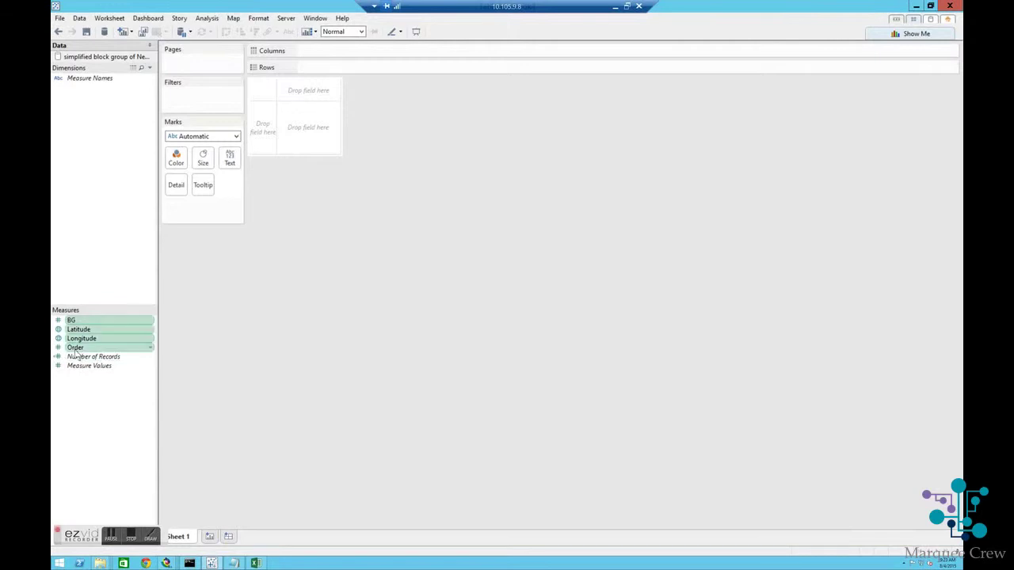
drag(76, 354, 69, 216)
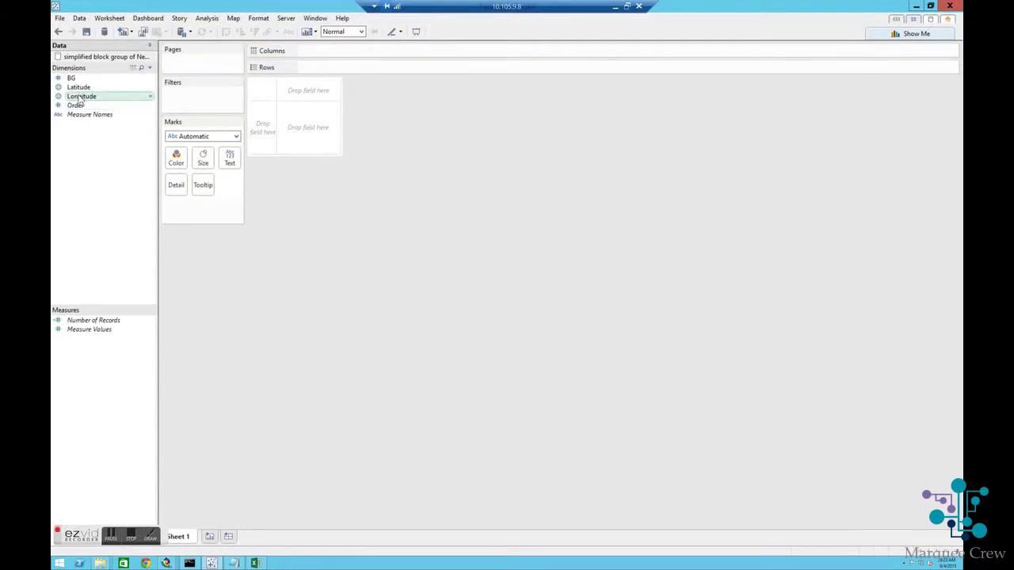
drag(81, 96, 317, 53)
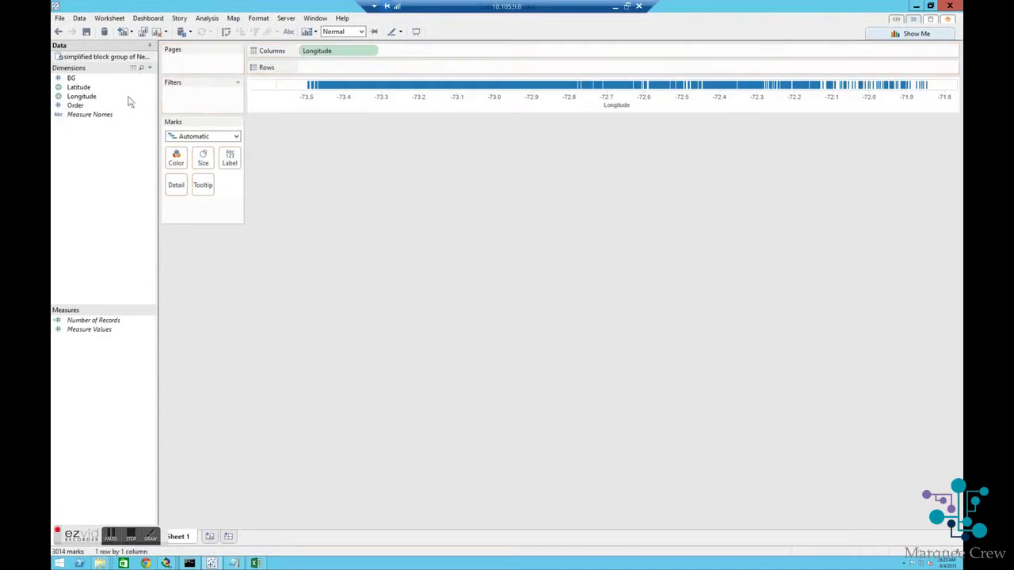
drag(80, 88, 328, 71)
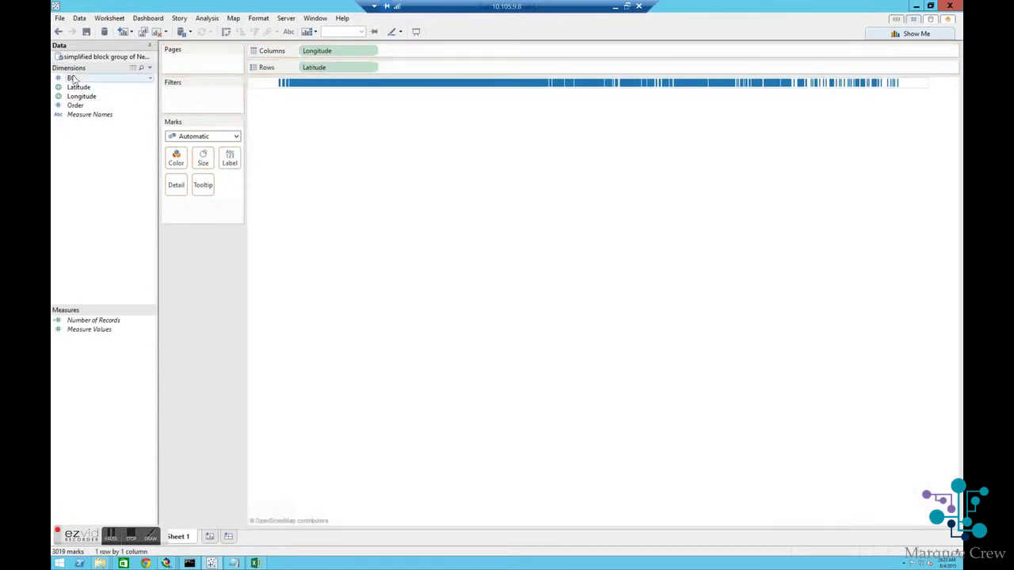
Step: Put BG on Detail, switch the mark type to Polygon, and set Order as the path
drag(71, 79, 173, 186)
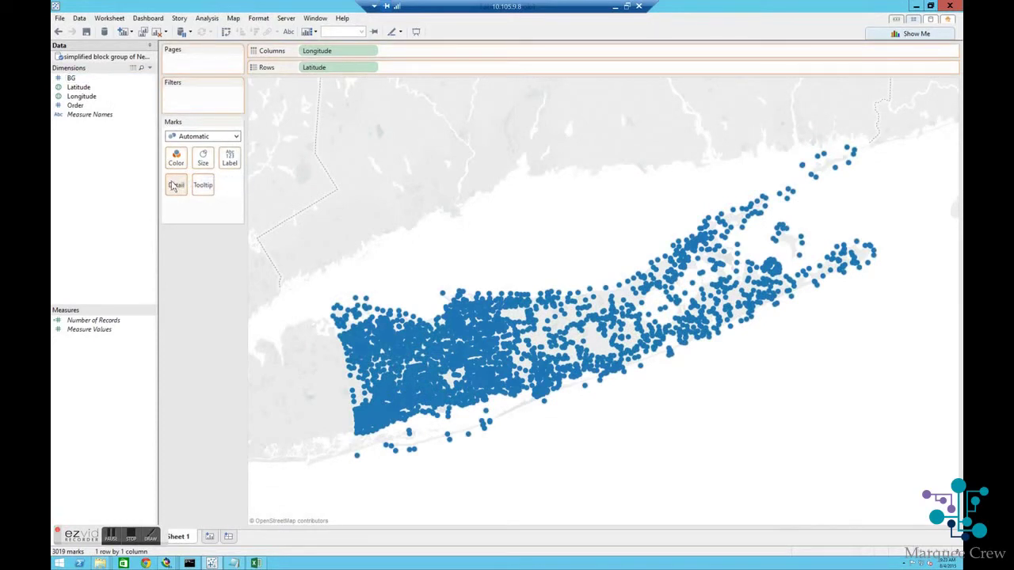
click(235, 137)
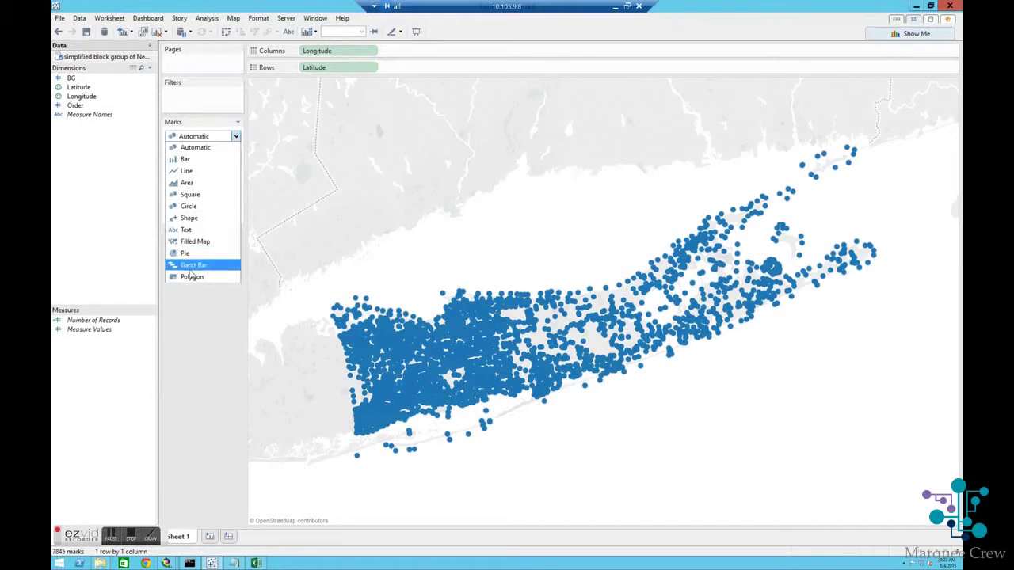
key(Escape)
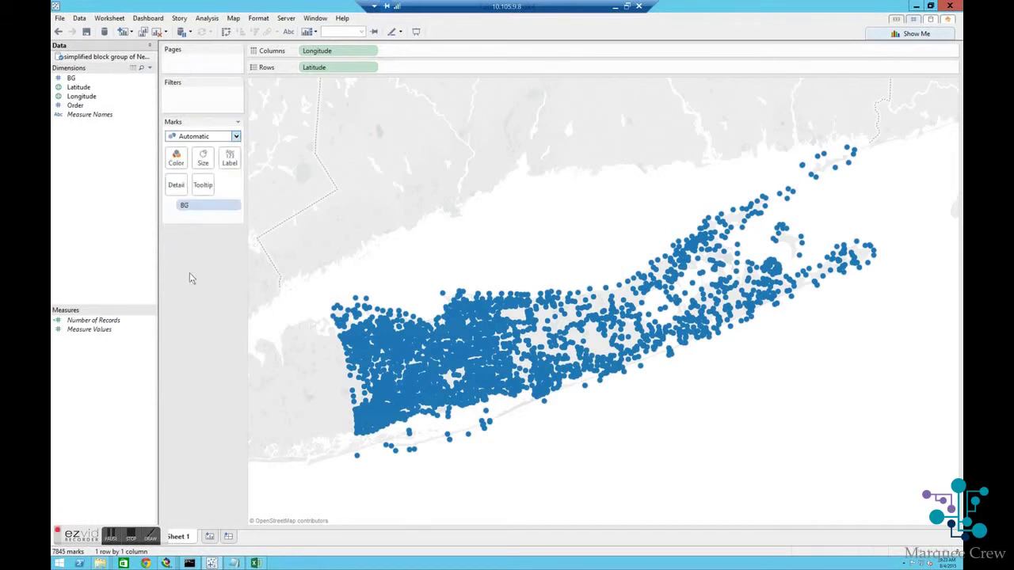
key(End)
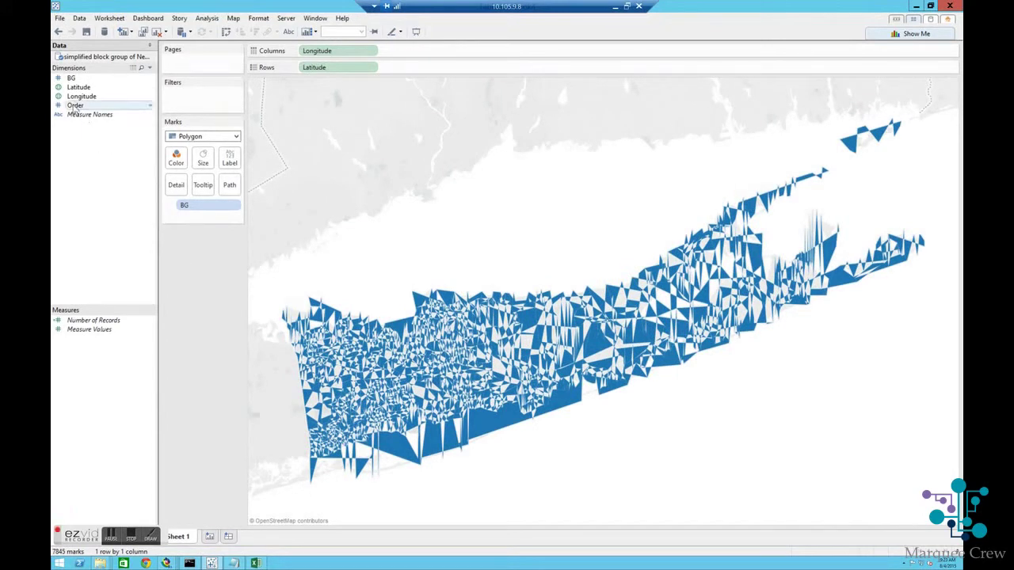
drag(74, 107, 224, 191)
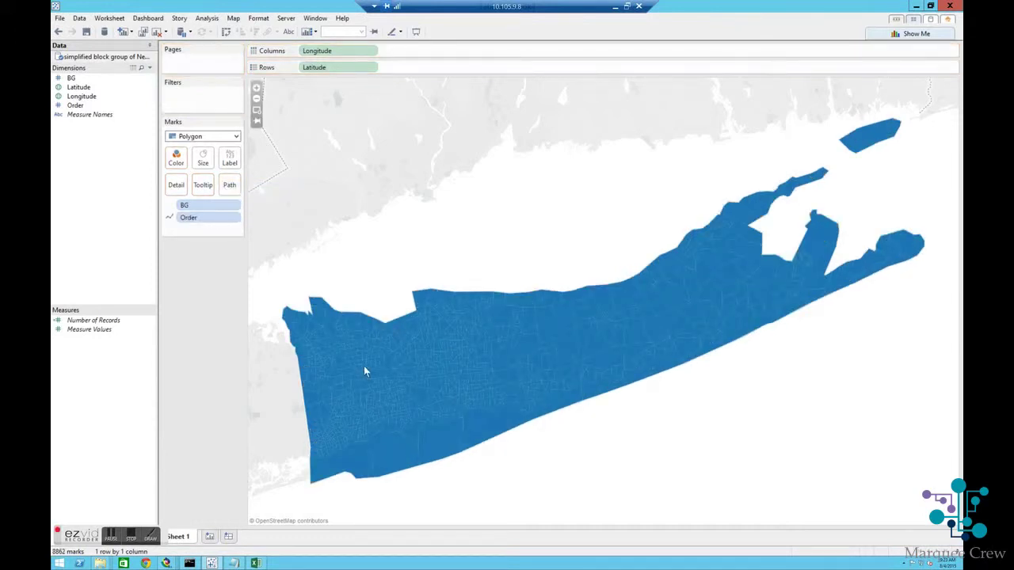
mouse_move(387, 378)
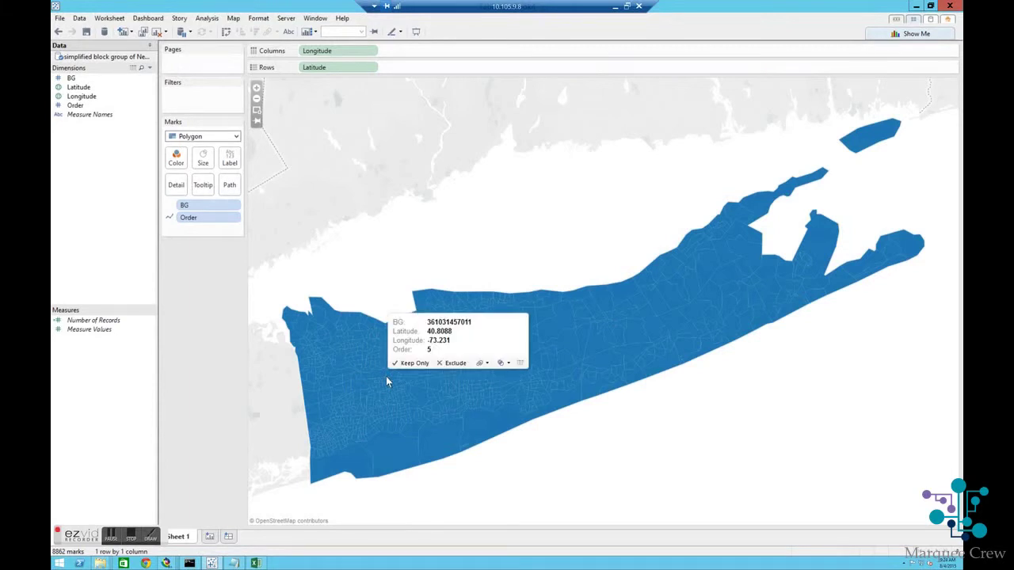
Step: Add the 'Stony Brook Suffolk County Final BG Report 7-29-15' text file as a data source and return to the worksheet
click(80, 18)
click(93, 32)
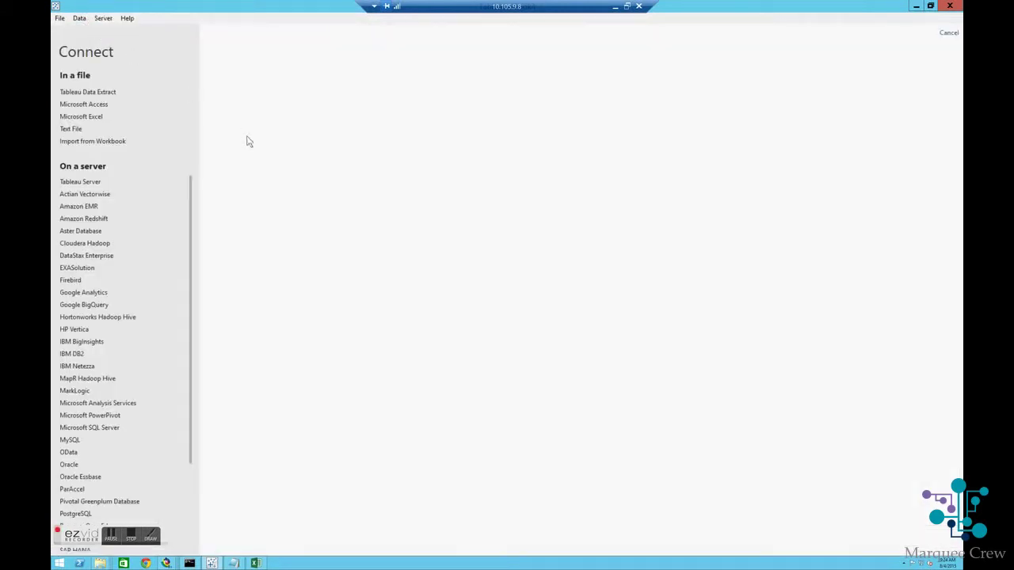
click(72, 129)
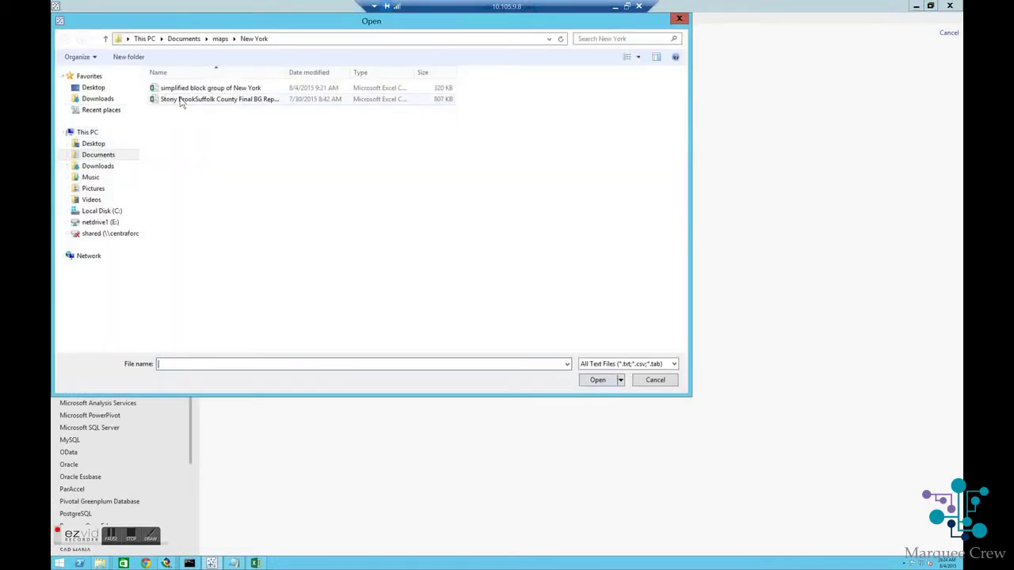
click(180, 100)
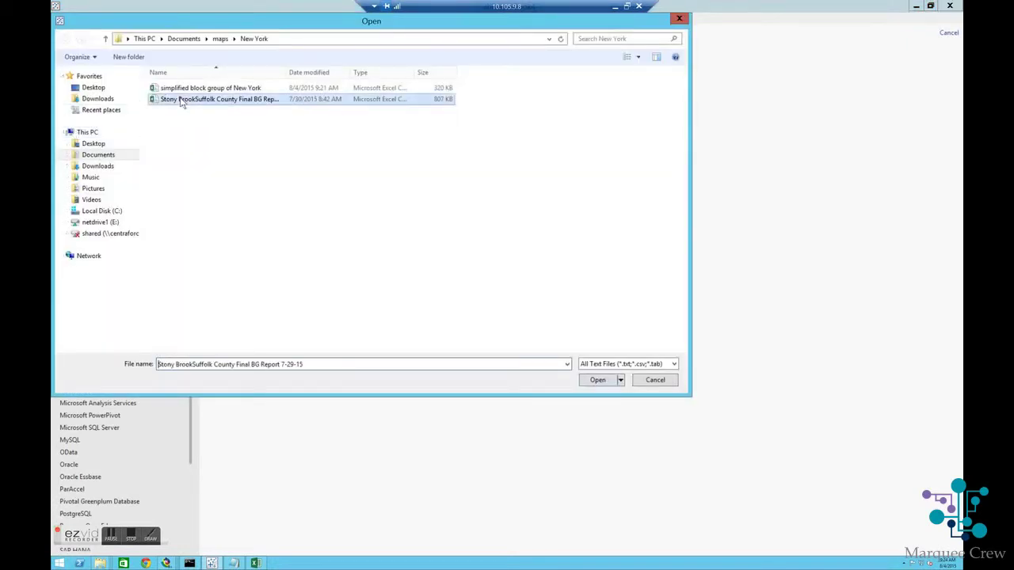
click(591, 381)
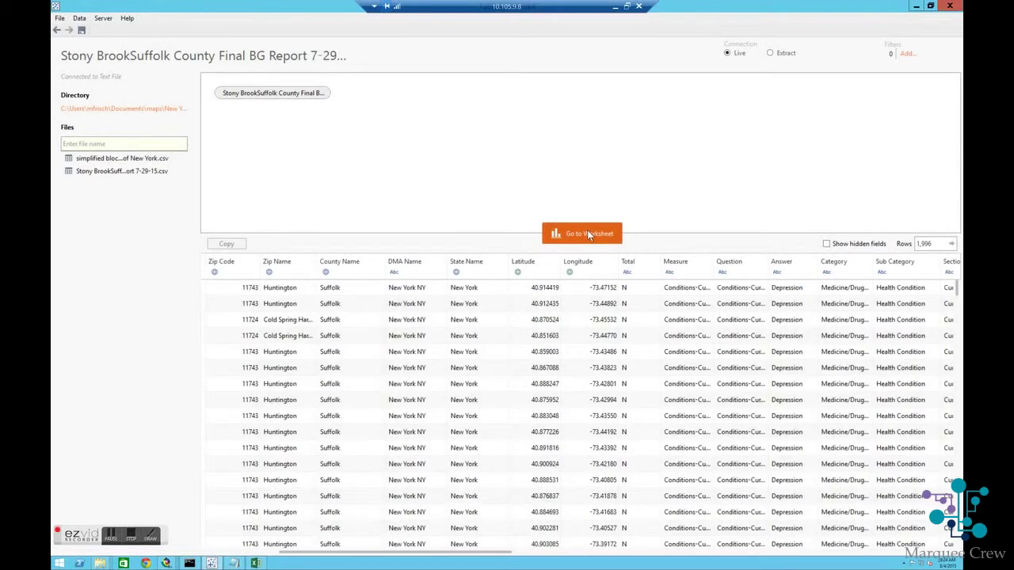
click(587, 233)
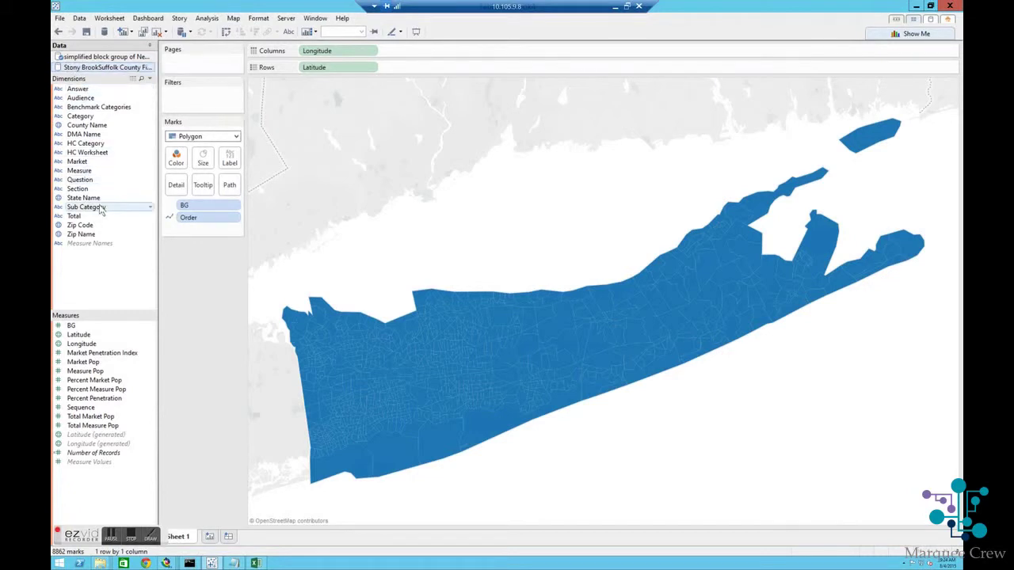
Step: Compare BG in both sources, then move Stony Brook's BG from Measures to Dimensions
click(103, 57)
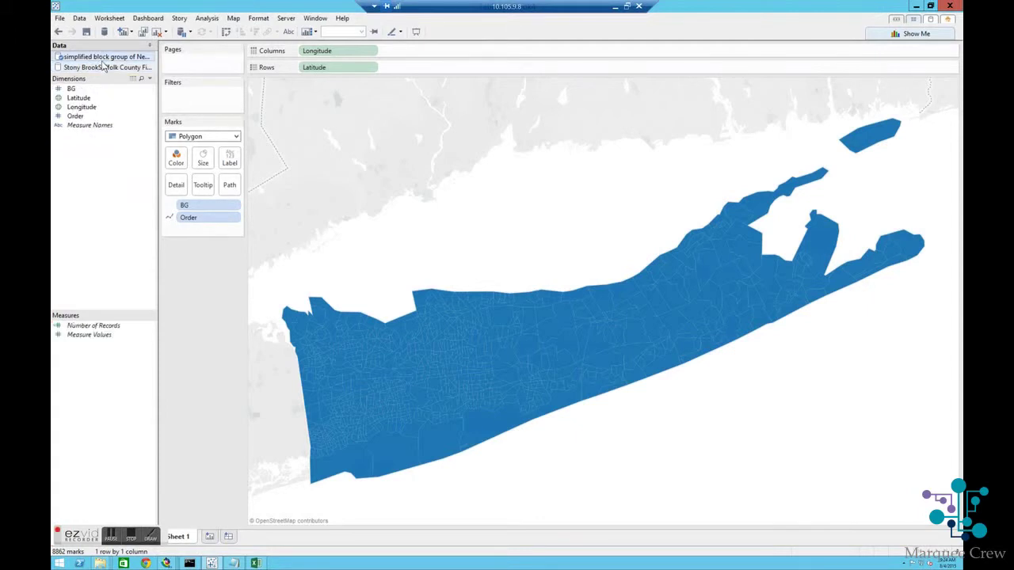
click(103, 69)
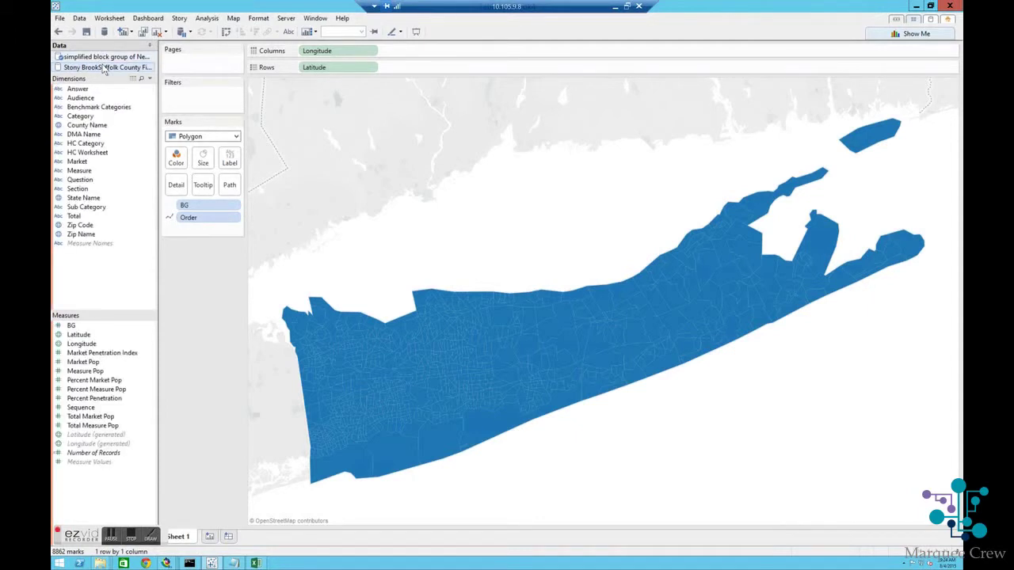
click(103, 57)
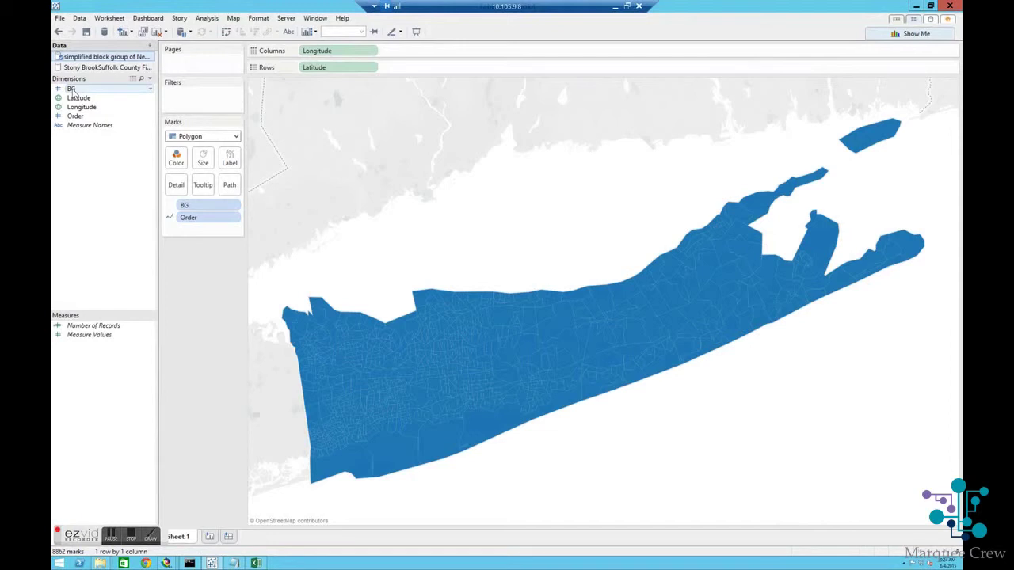
click(72, 88)
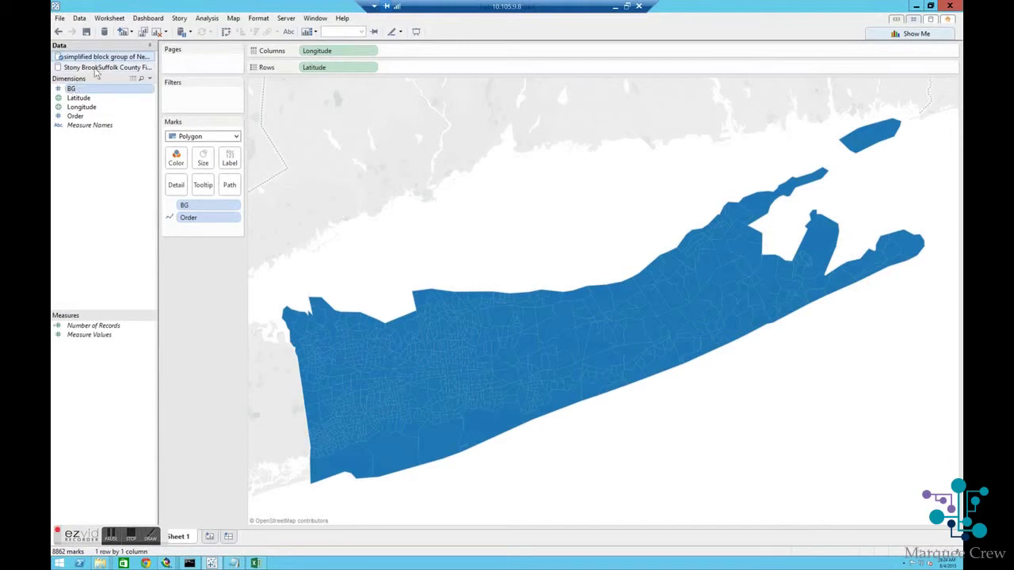
click(95, 68)
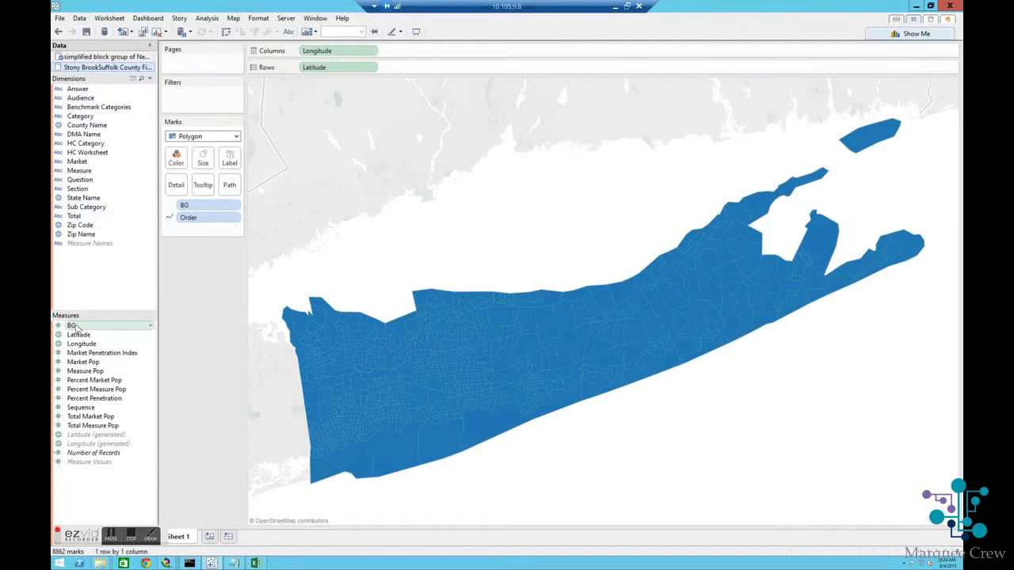
drag(75, 327, 87, 277)
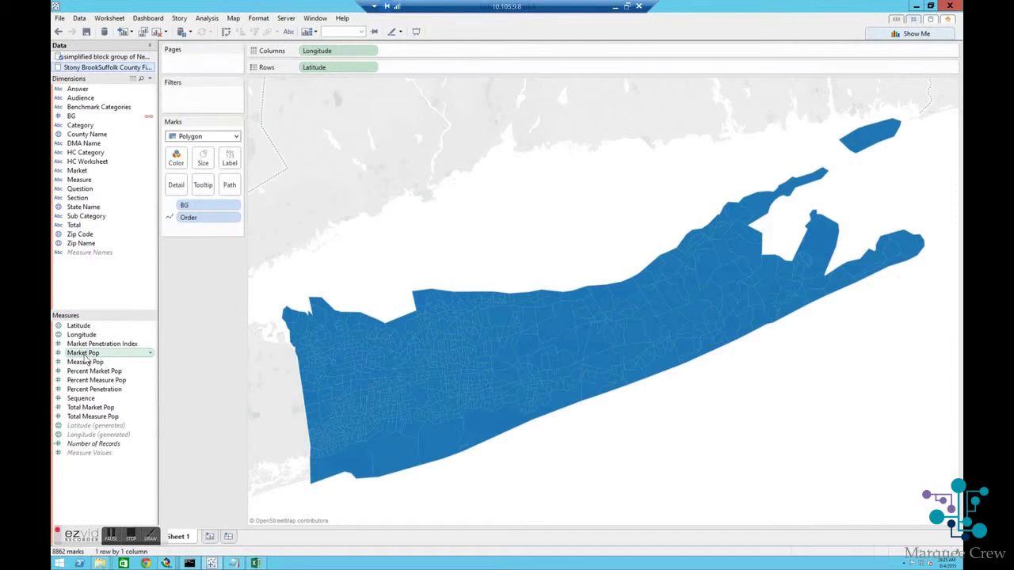
Step: Drop Market Pop on Color to shade the block groups green by SUM(Market Pop)
drag(84, 356, 179, 166)
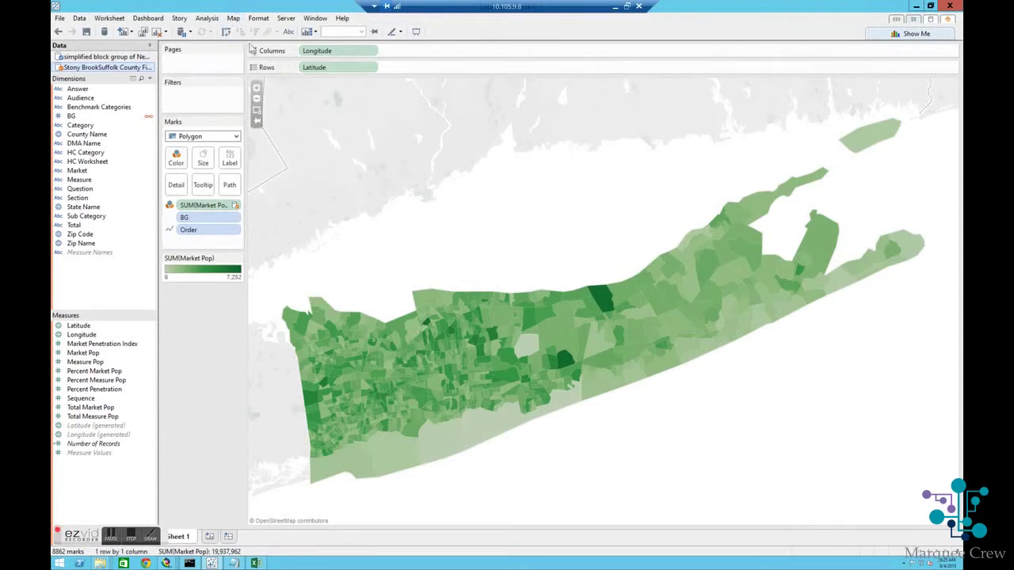
Step: In Map Options, turn zip code boundaries back off and show US county borders and names
click(234, 18)
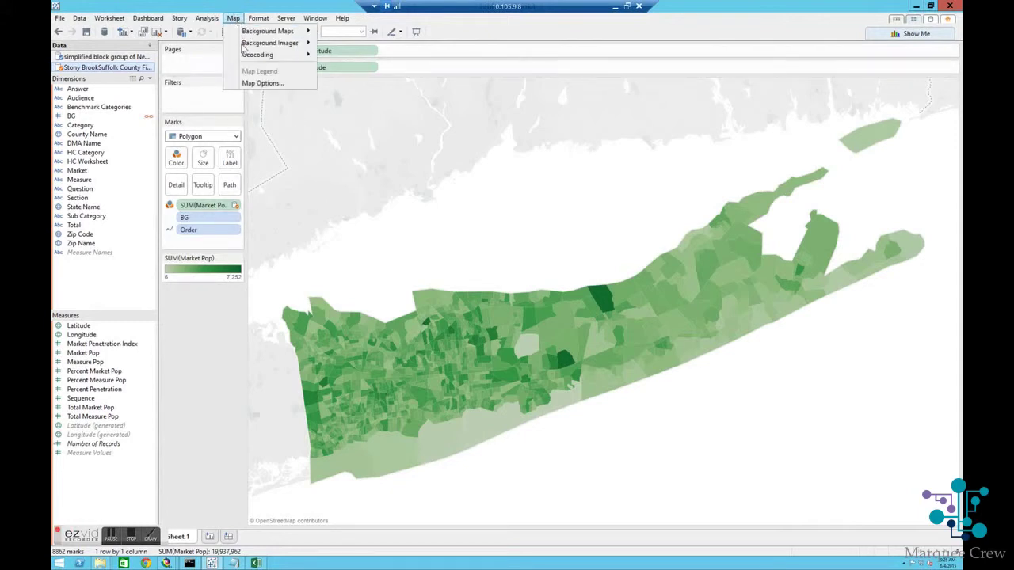
click(250, 82)
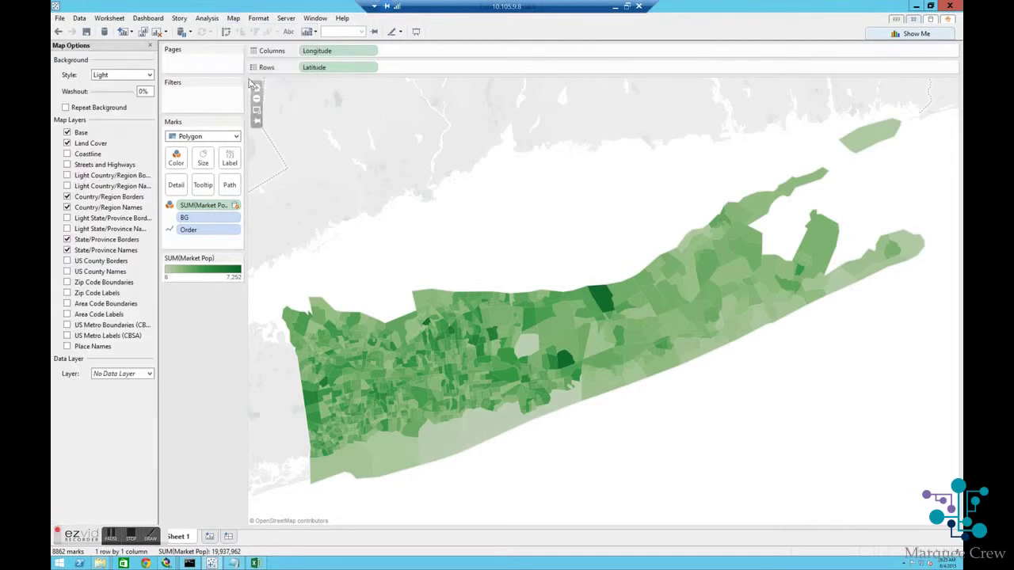
click(66, 283)
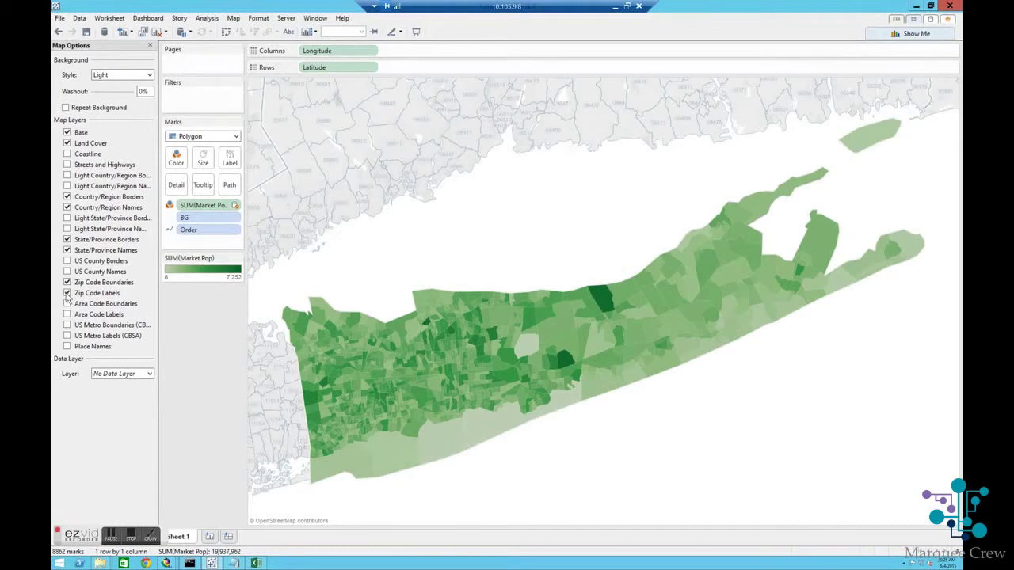
click(66, 293)
click(67, 282)
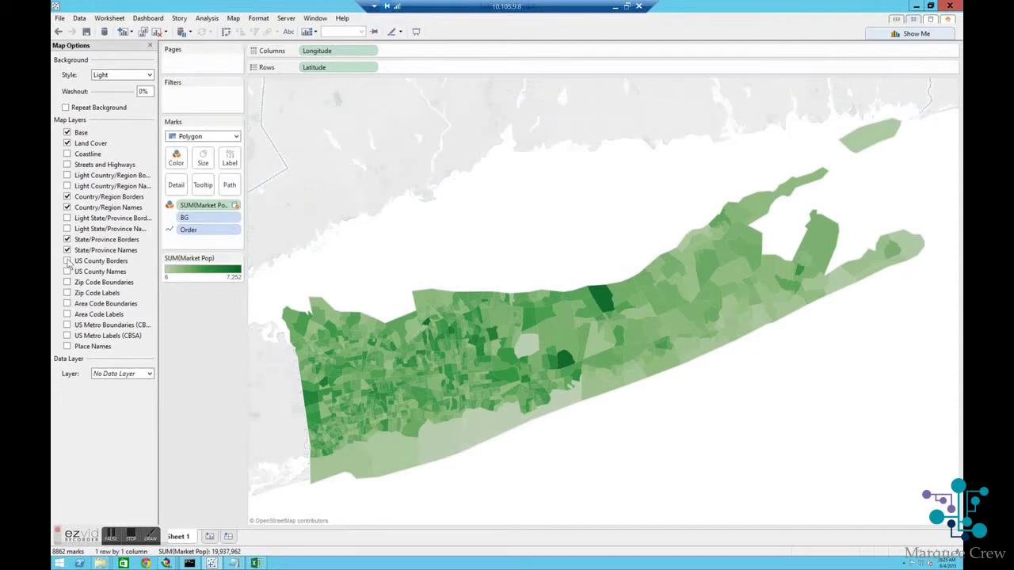
click(66, 261)
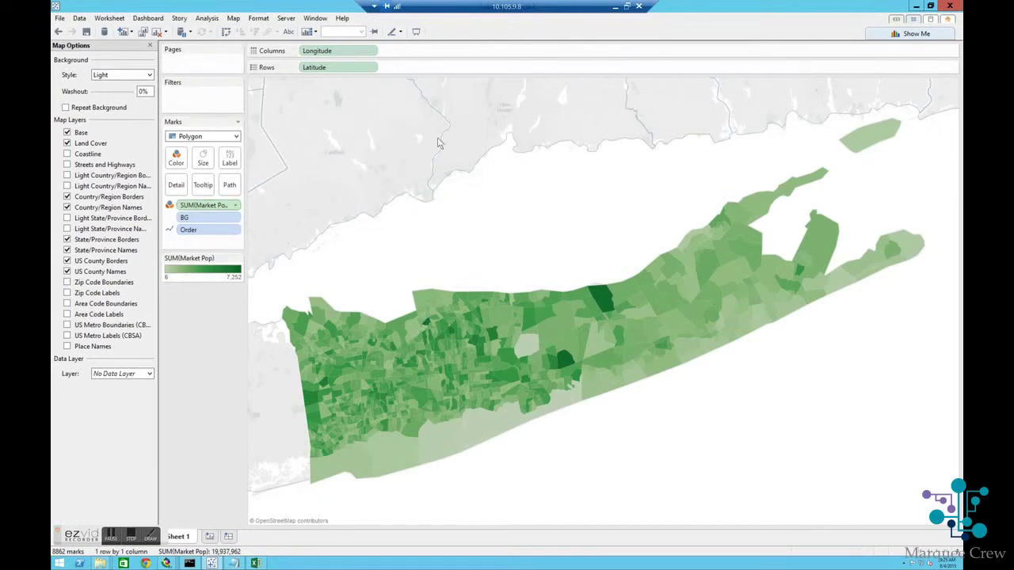
Step: Set the background map style to Dark with a 39% washout
click(149, 75)
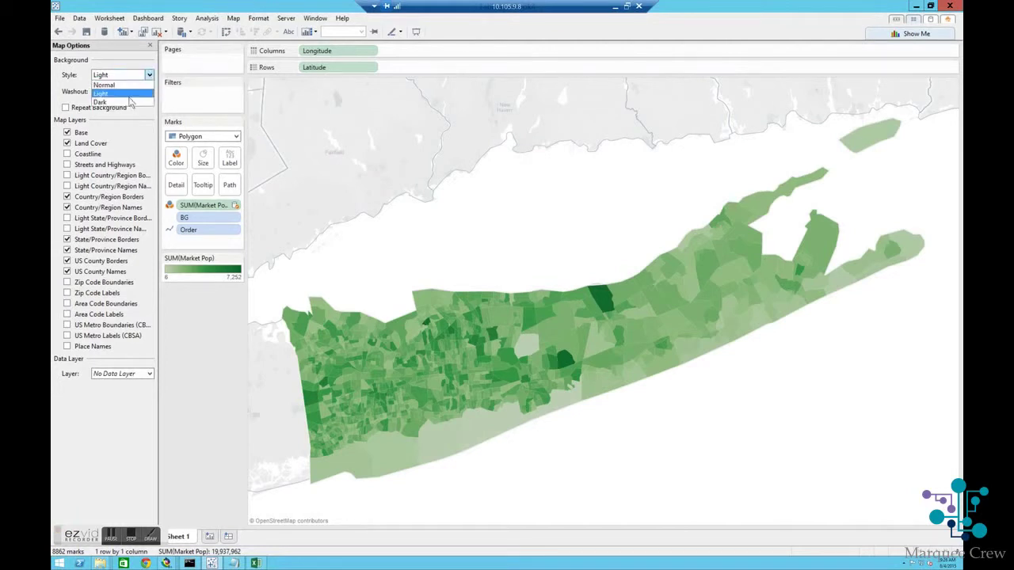
click(130, 94)
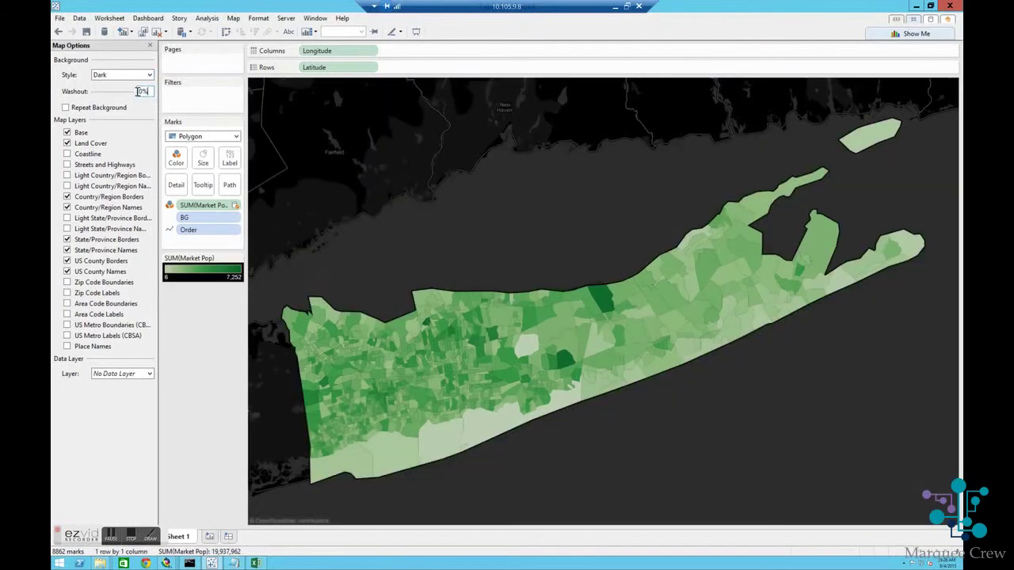
click(143, 92)
text(39)
key(Return)
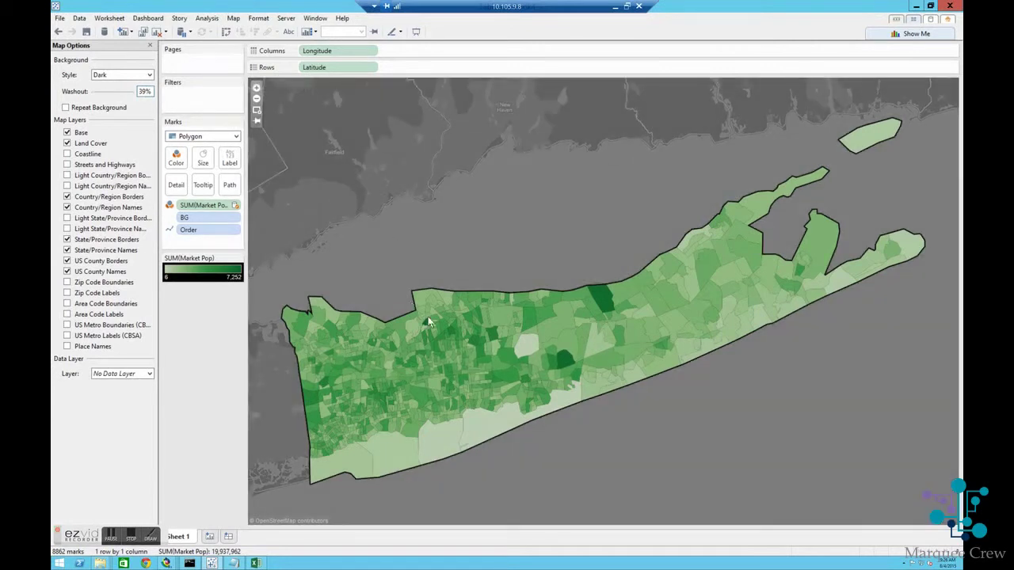
Step: Check the block group tooltips, then close the Map Options panel
mouse_move(428, 316)
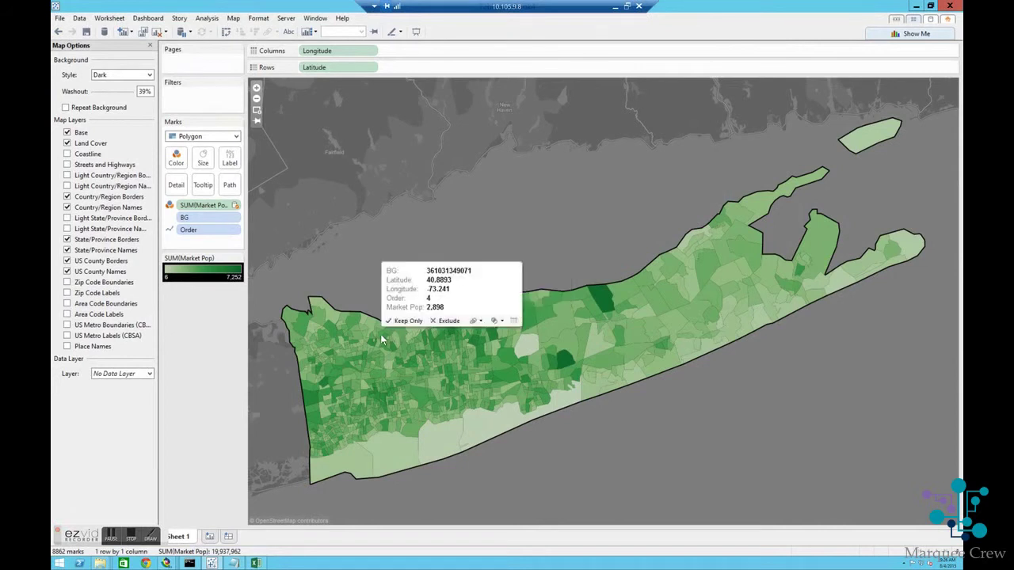
mouse_move(605, 333)
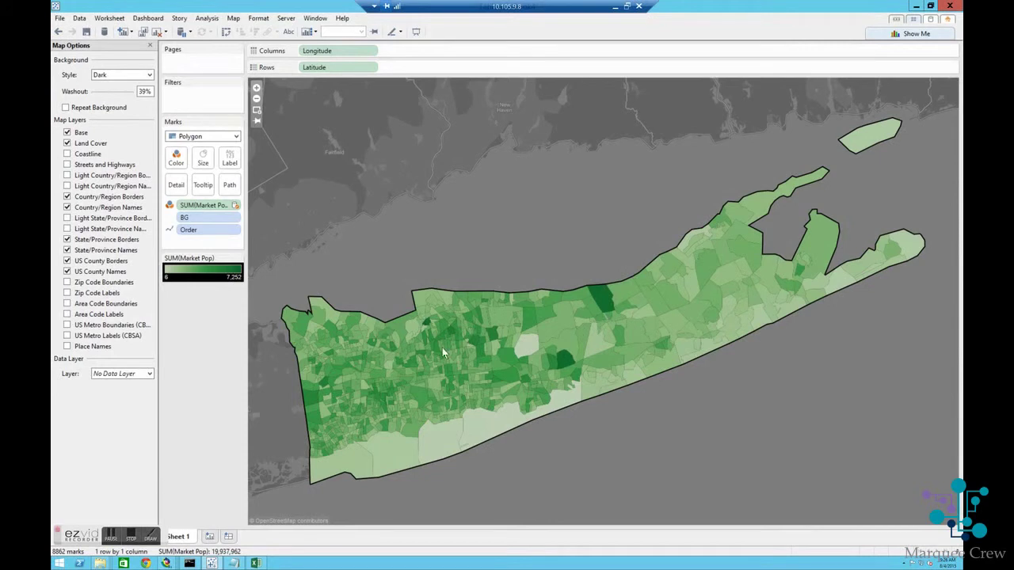
mouse_move(444, 352)
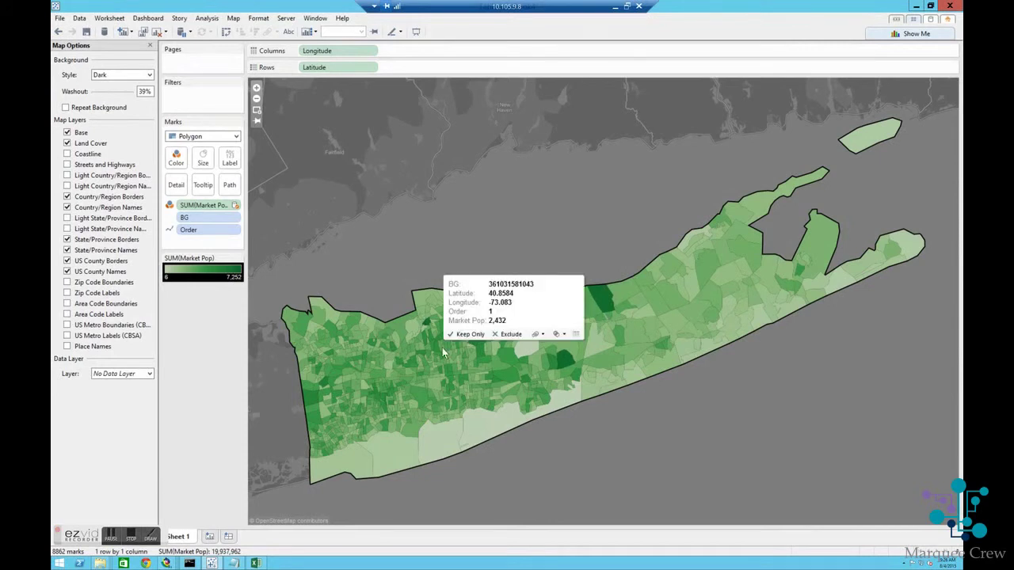
click(149, 46)
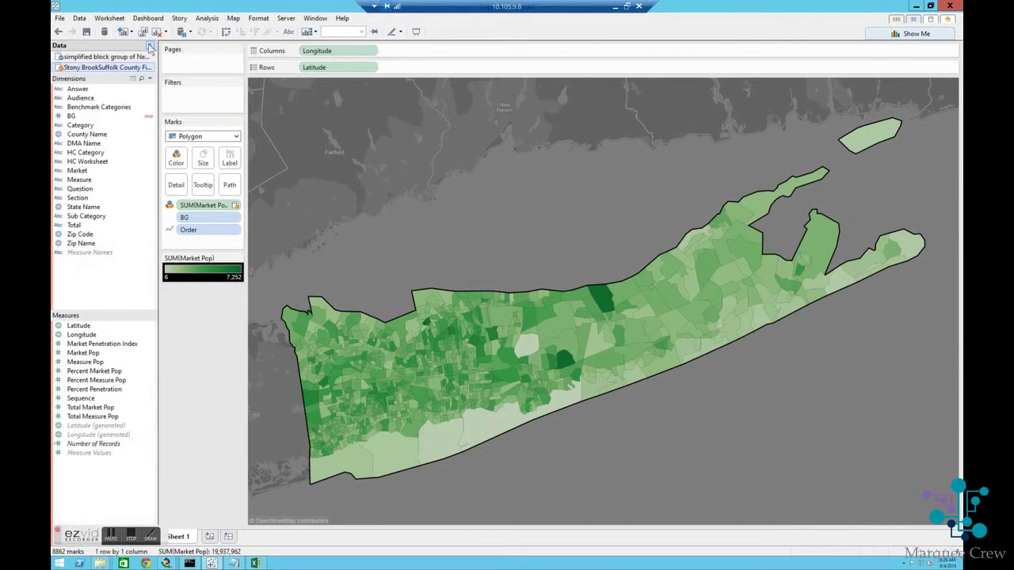